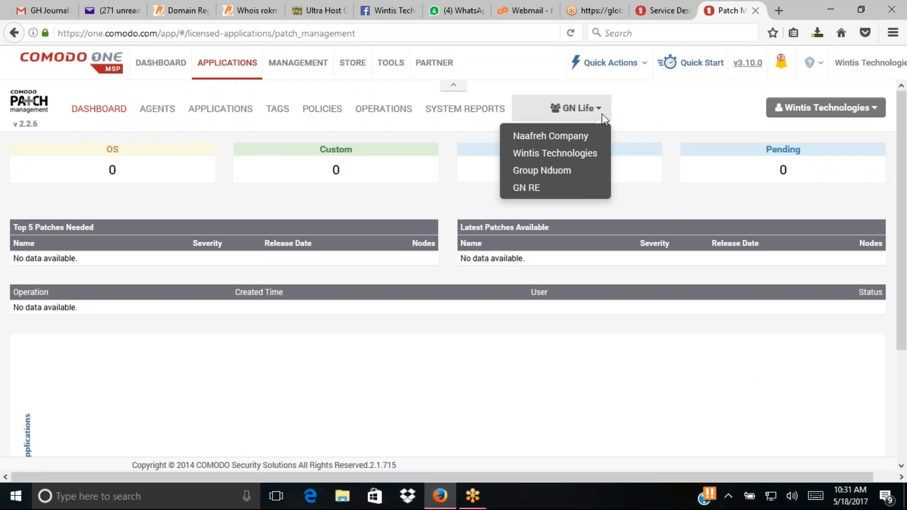
- Switch the customer from GN Life to Wintis Technologies and open its account menu
left_click(553, 154)
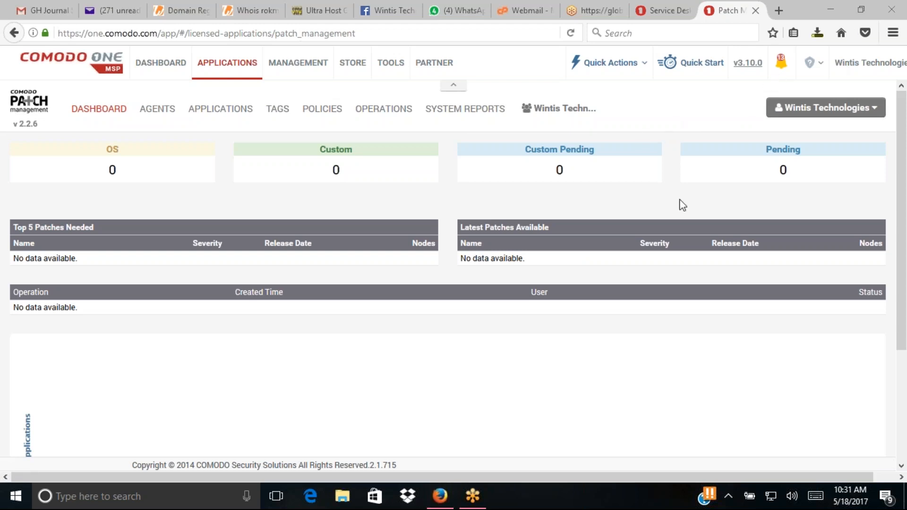
left_click(874, 108)
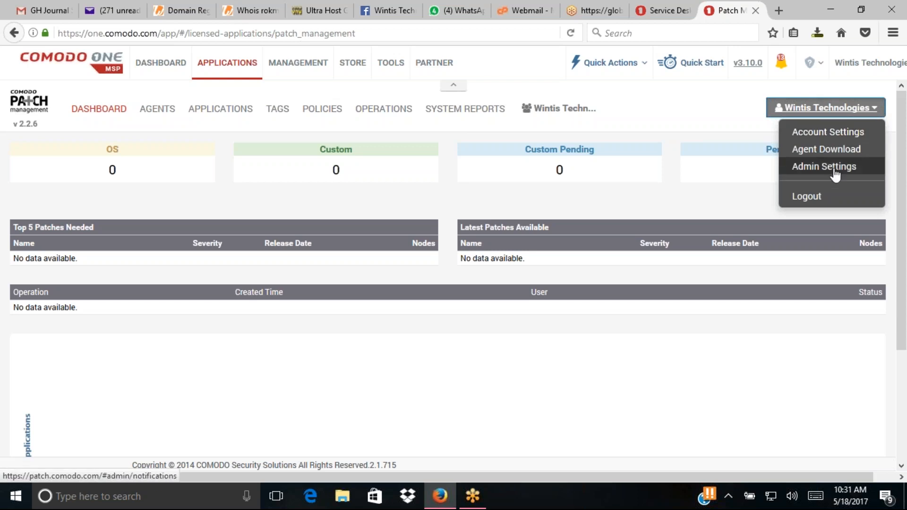
- Choose Agent Download from the Wintis Technologies account menu
left_click(834, 152)
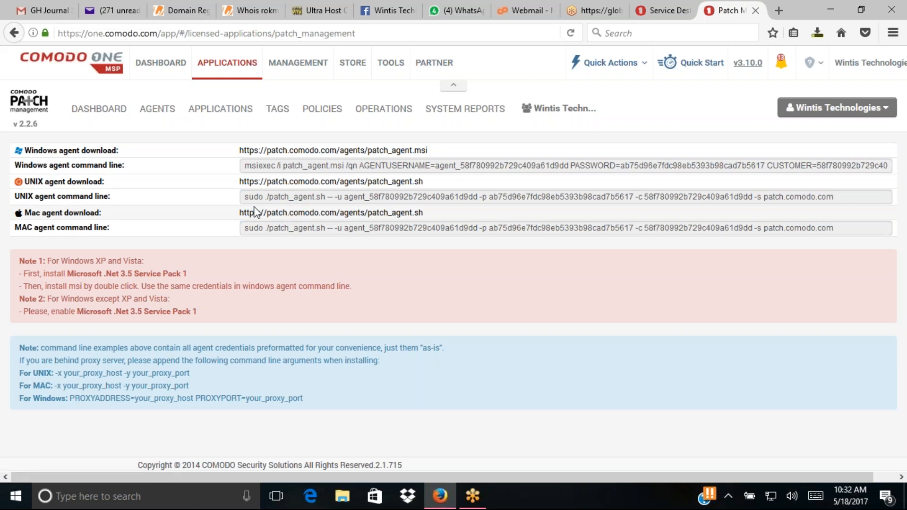
- Save patch_agent.msi, launch its setup wizard, then cancel and confirm exiting without installing
left_click(285, 151)
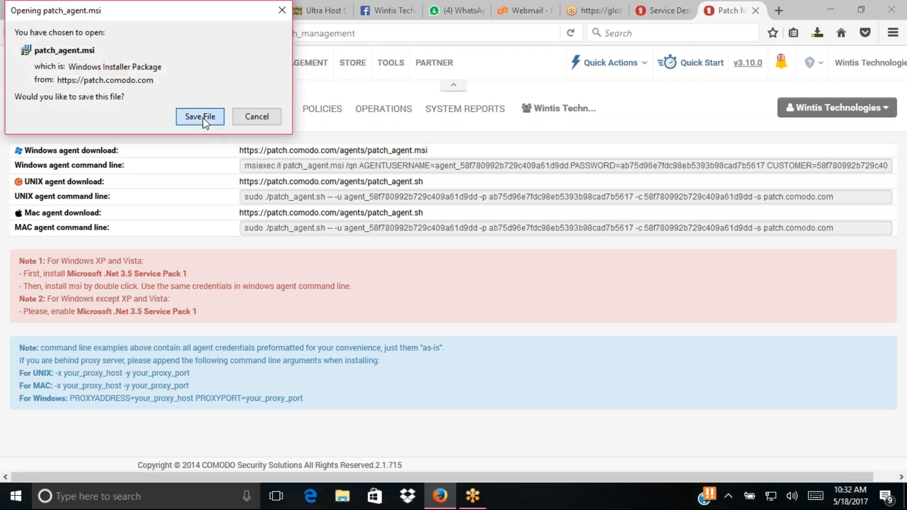
left_click(200, 117)
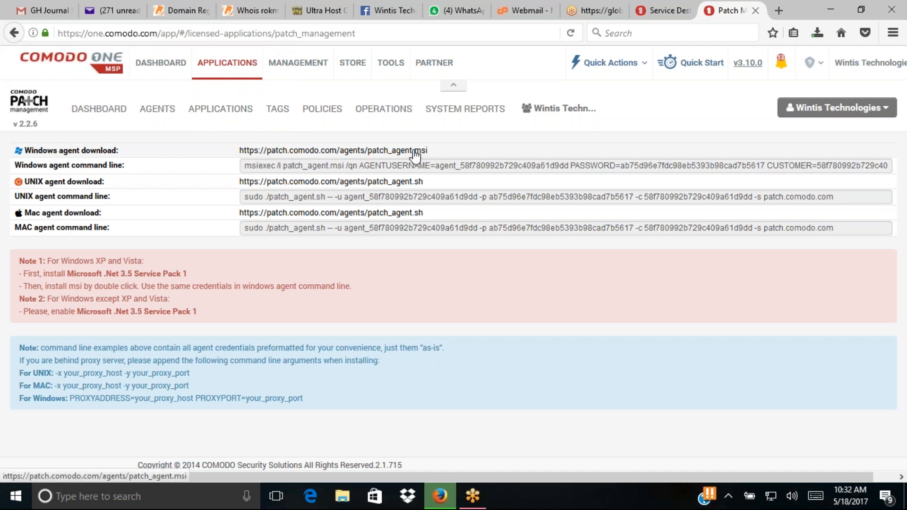
left_click(816, 34)
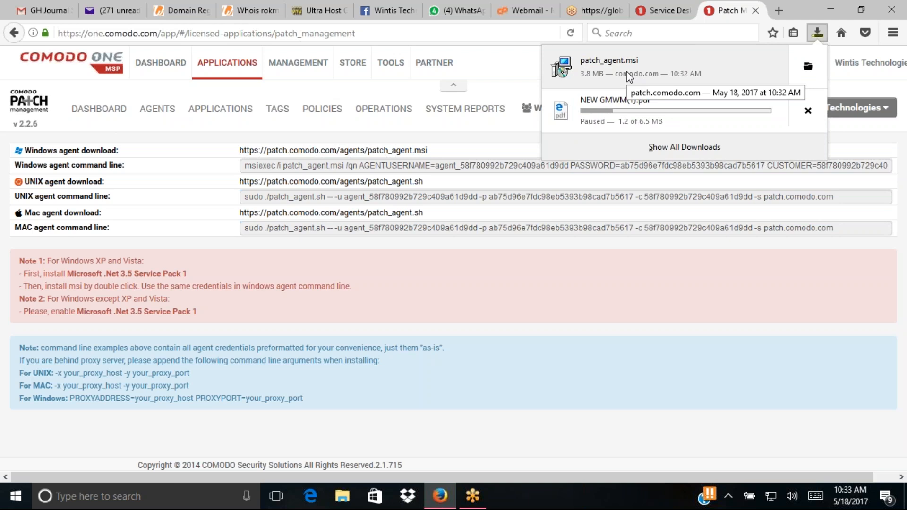
left_click(627, 71)
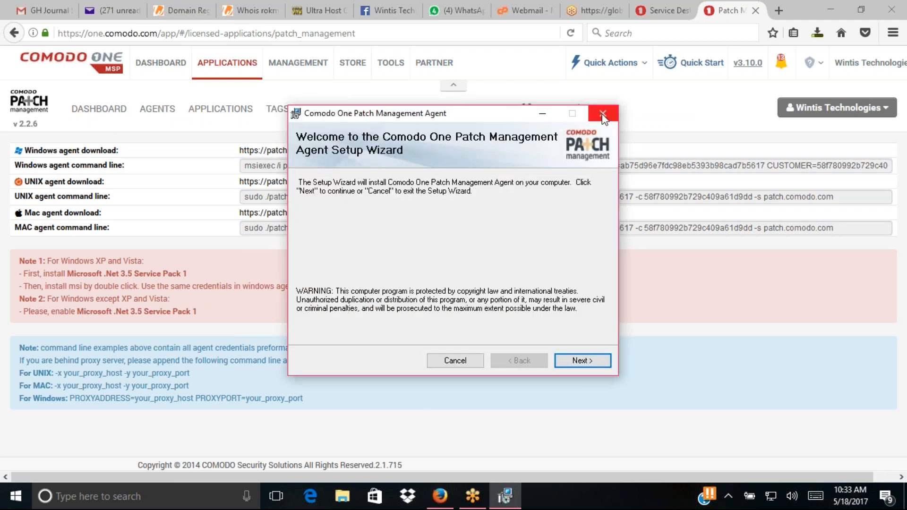
left_click(602, 115)
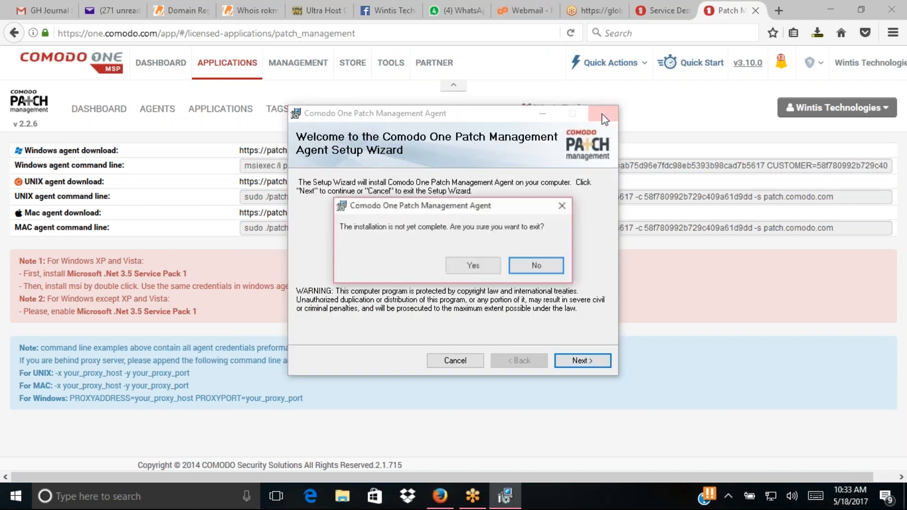
left_click(486, 262)
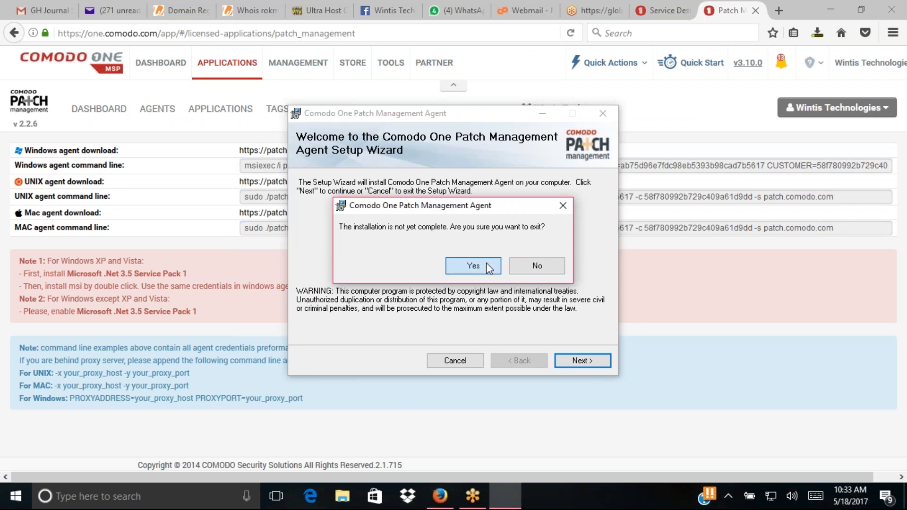
left_click(584, 362)
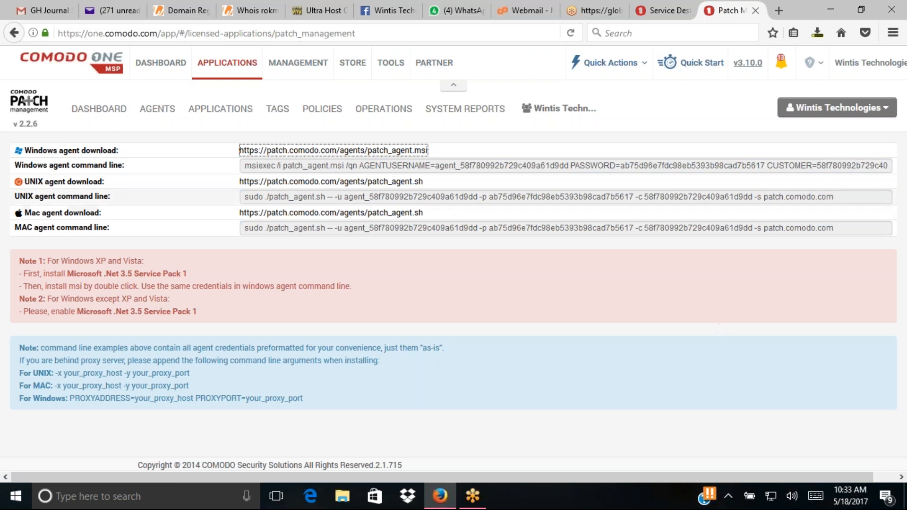
- Open the folder containing patch_agent.msi from Firefox's downloads list
left_click(438, 167)
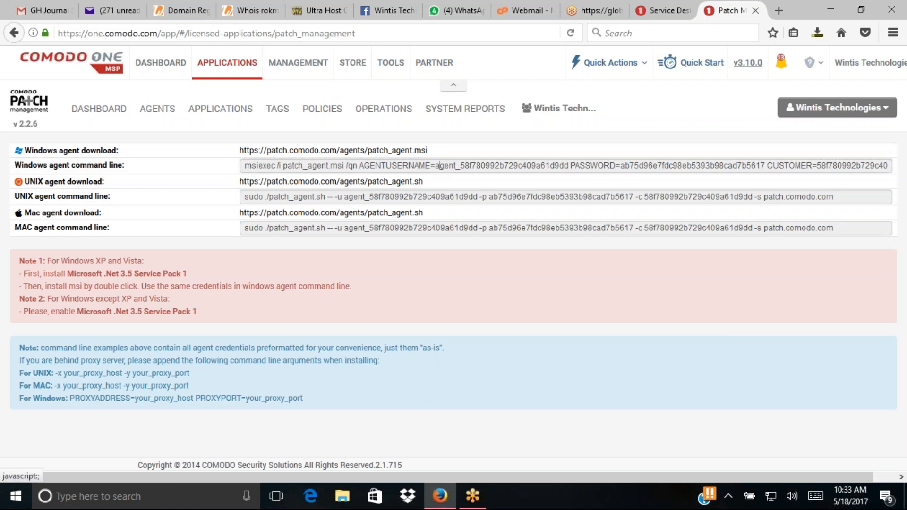
left_click(818, 34)
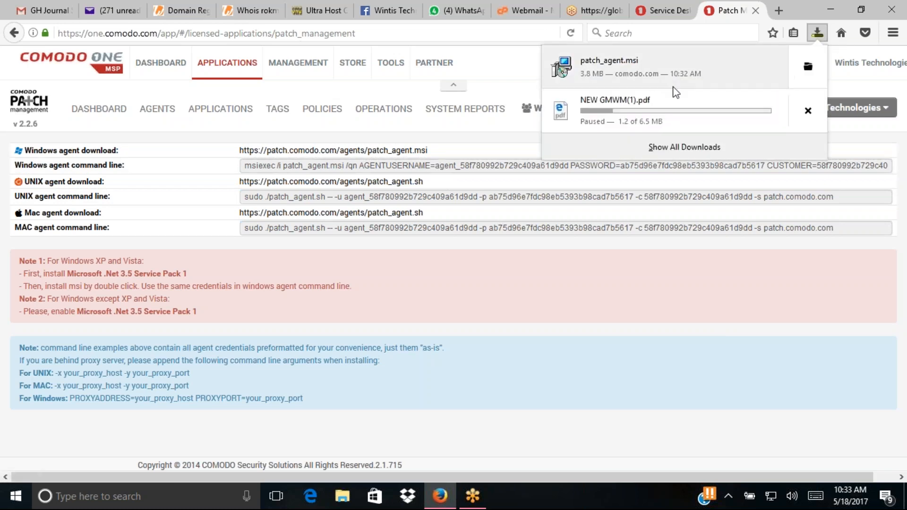
right_click(642, 69)
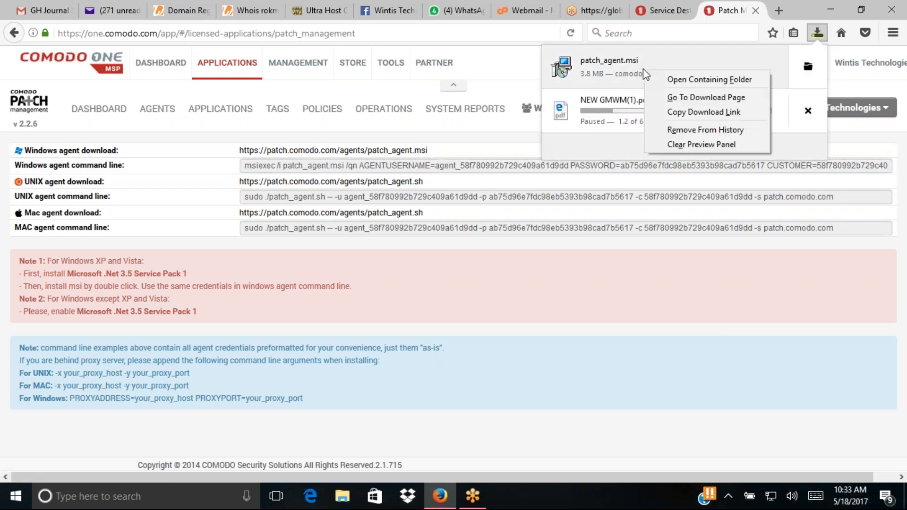
left_click(692, 81)
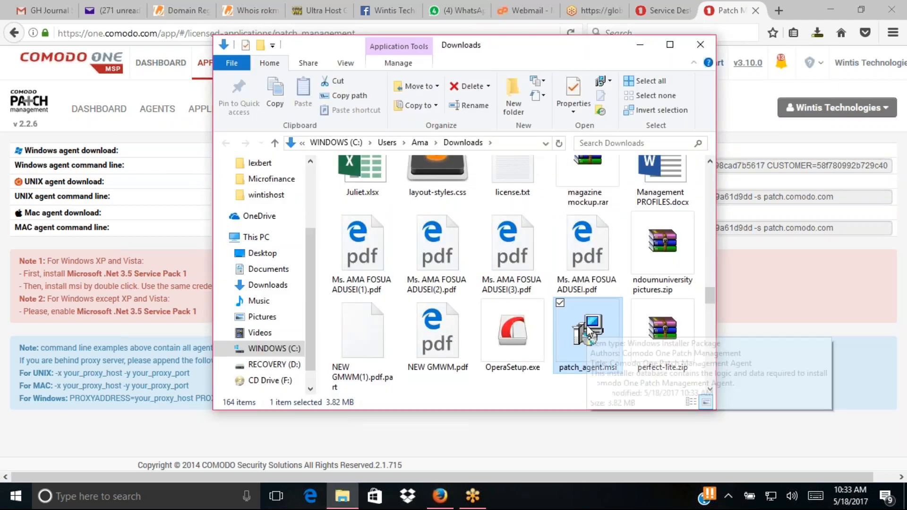
- Try opening patch_agent.msi, then search Windows for cmd
double_click(577, 336)
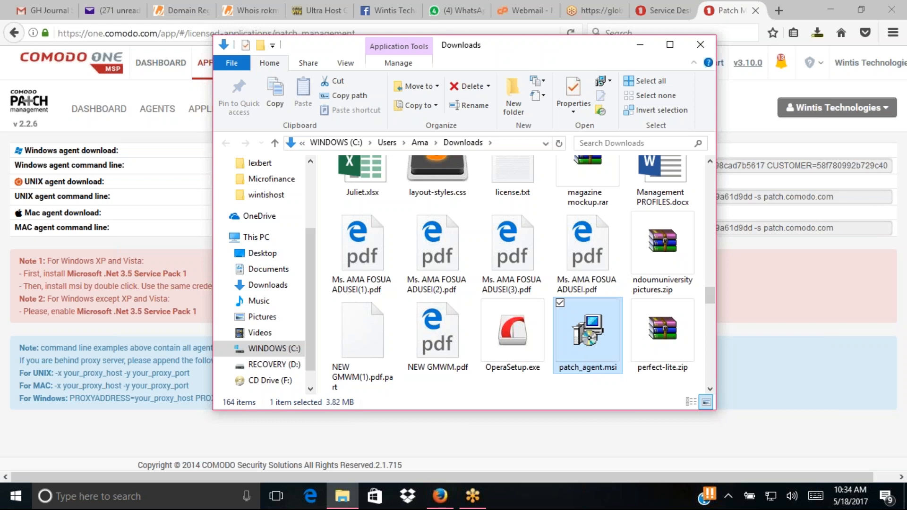
right_click(576, 336)
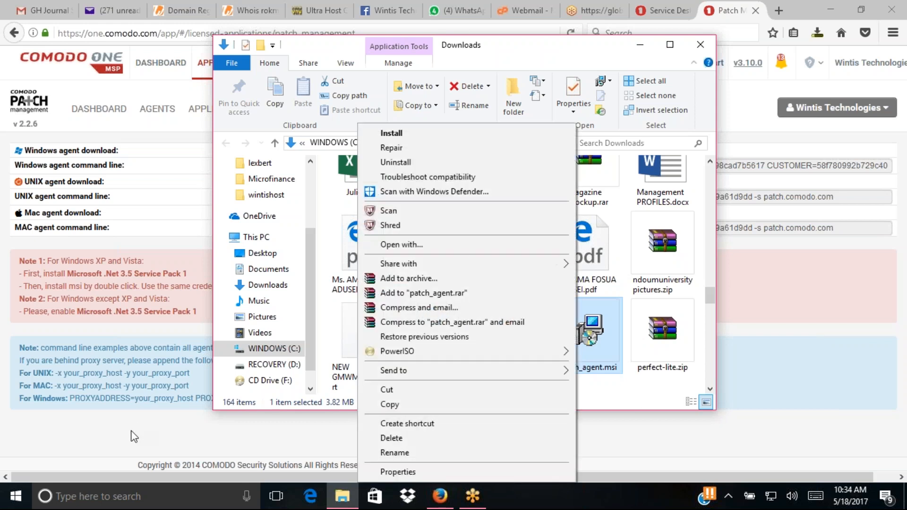
left_click(93, 500)
type("cmd")
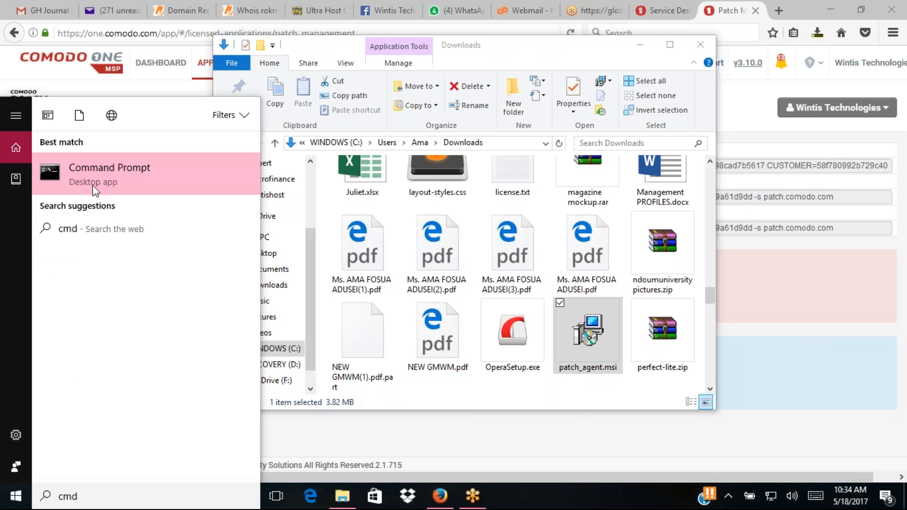
- Launch and close Command Prompt, then search for cmd again
left_click(92, 176)
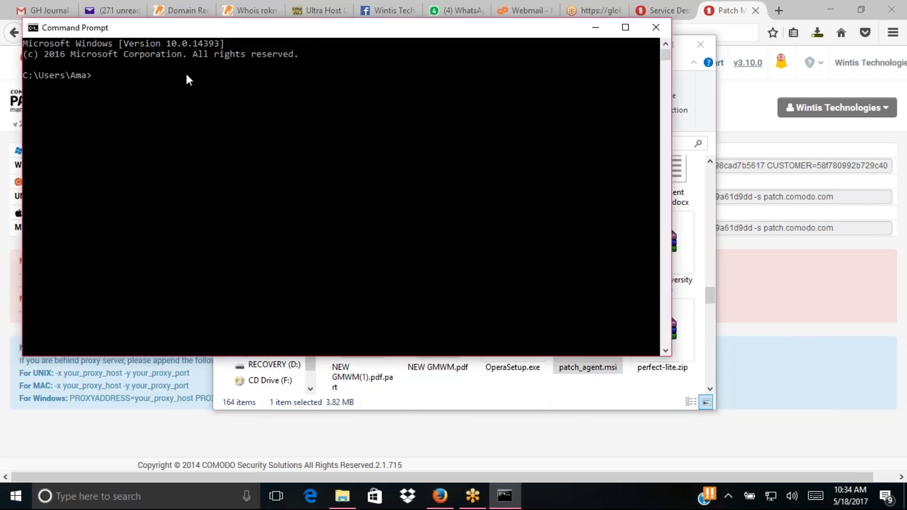
left_click(654, 30)
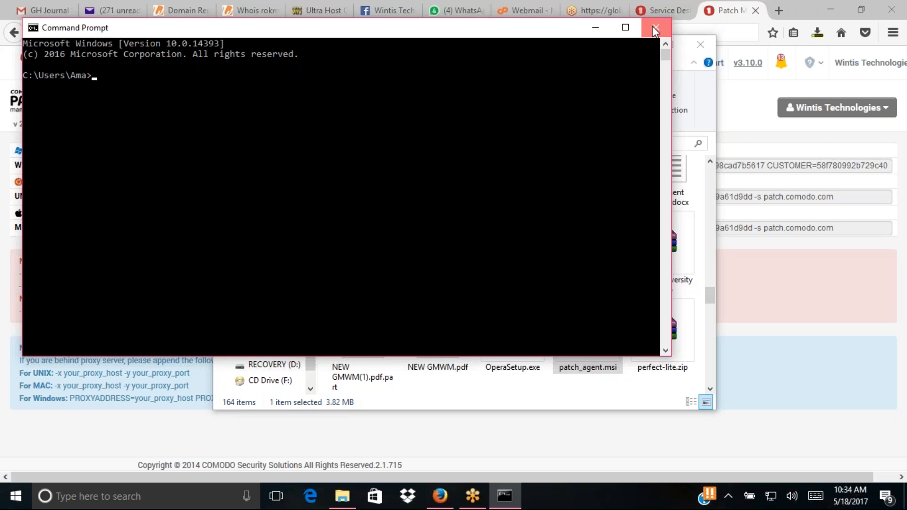
left_click(113, 496)
type("cmd")
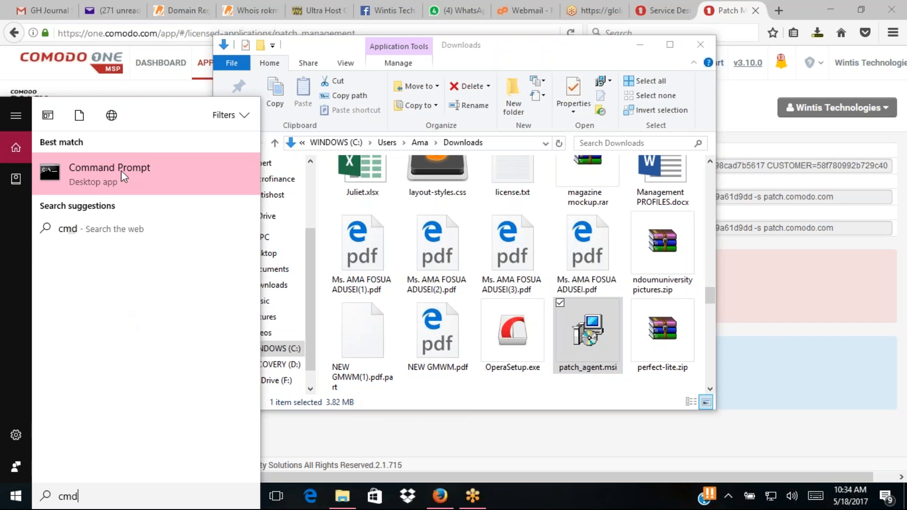
- Run Command Prompt as administrator and drag it down-right to reveal the Downloads folder
right_click(121, 168)
left_click(140, 182)
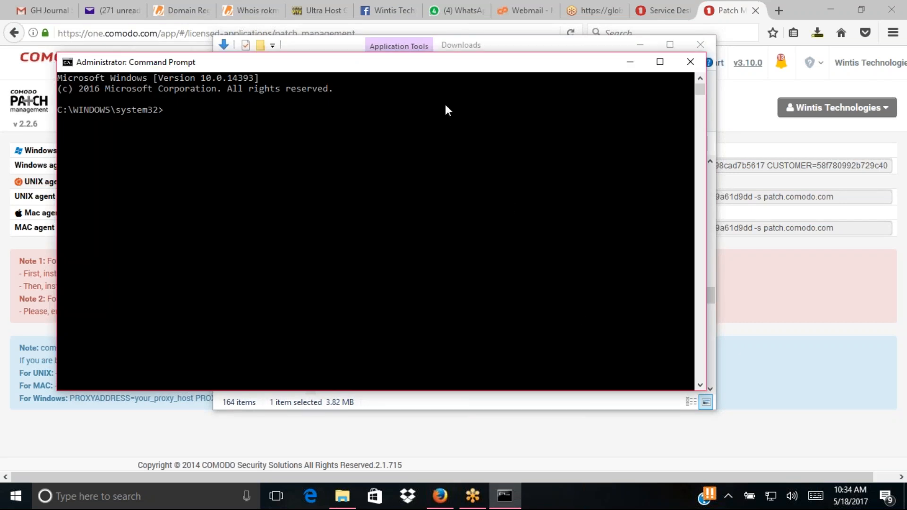
left_click_drag(406, 68, 475, 252)
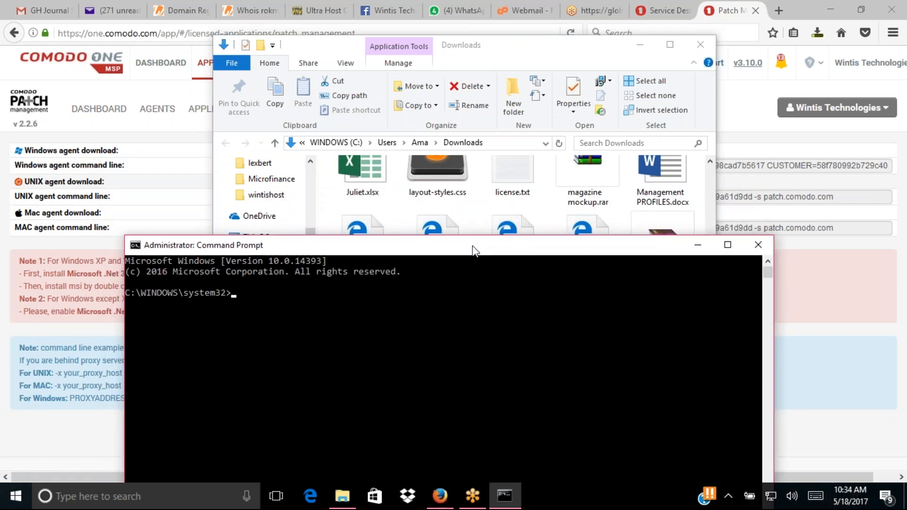
left_click_drag(475, 252, 506, 315)
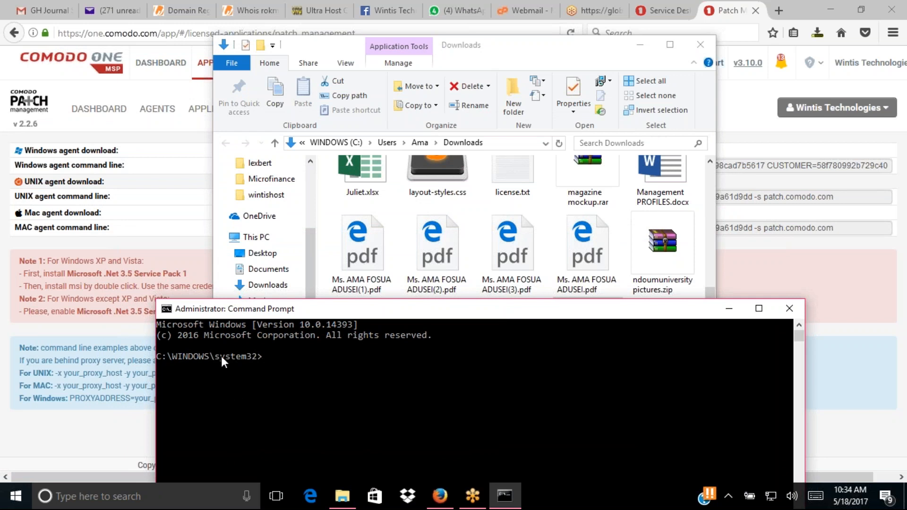
left_click(234, 356)
left_click(273, 356)
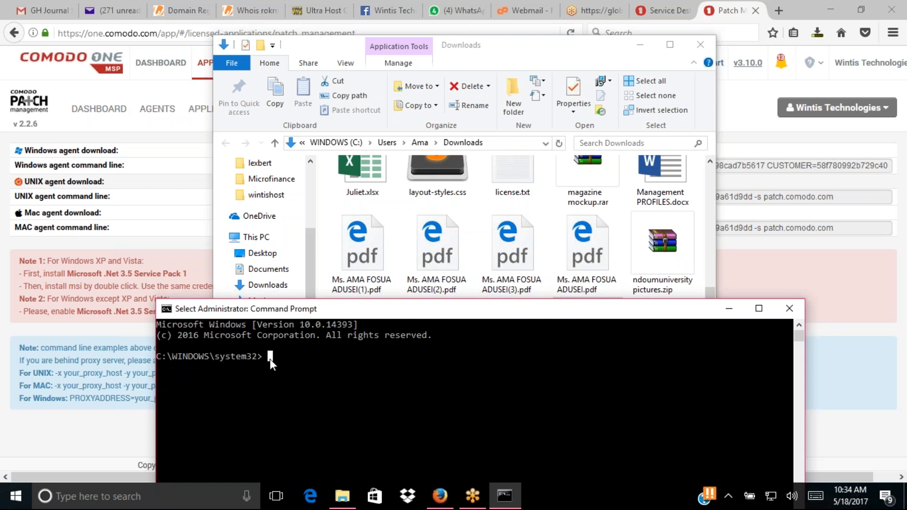
- Change directory to the drive root, then to C:\Users\<user>\Downloads using Tab completion
type("cd /")
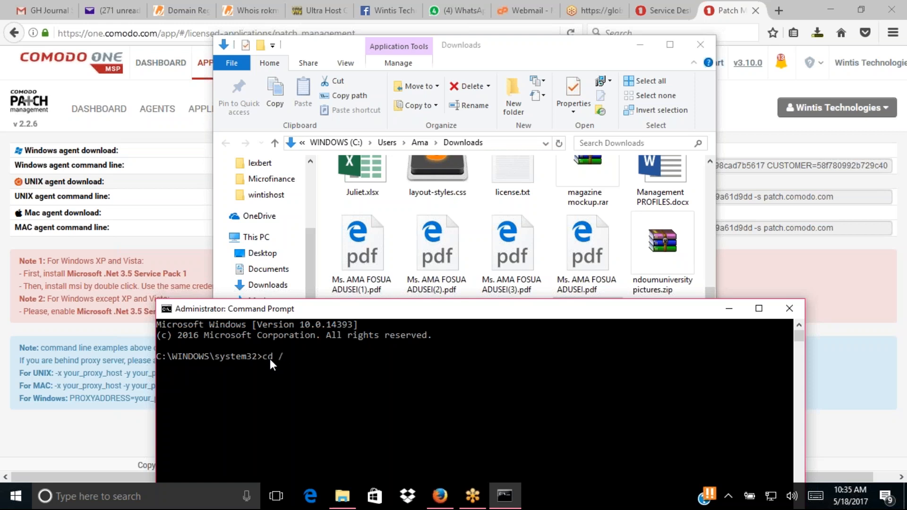
key("Return")
type("cd users")
key("Tab")
type("wn")
key("Tab")
key("Return")
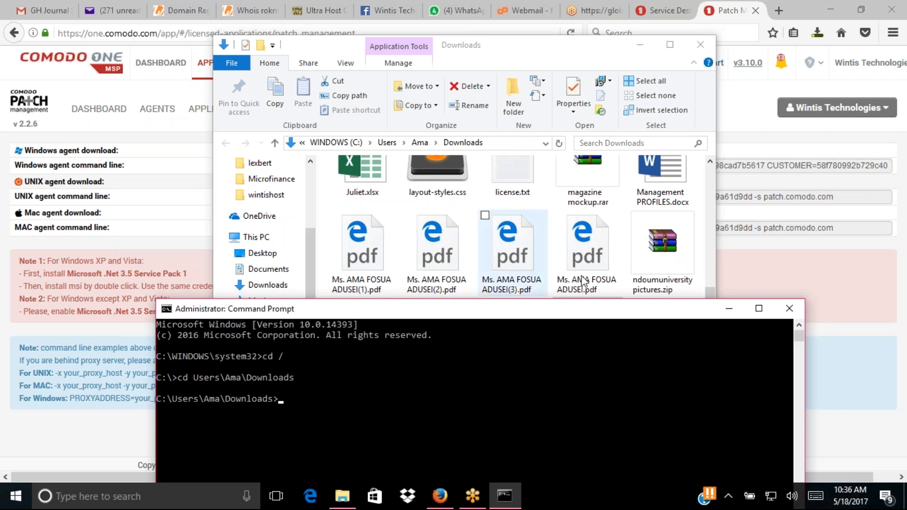
left_click(698, 199)
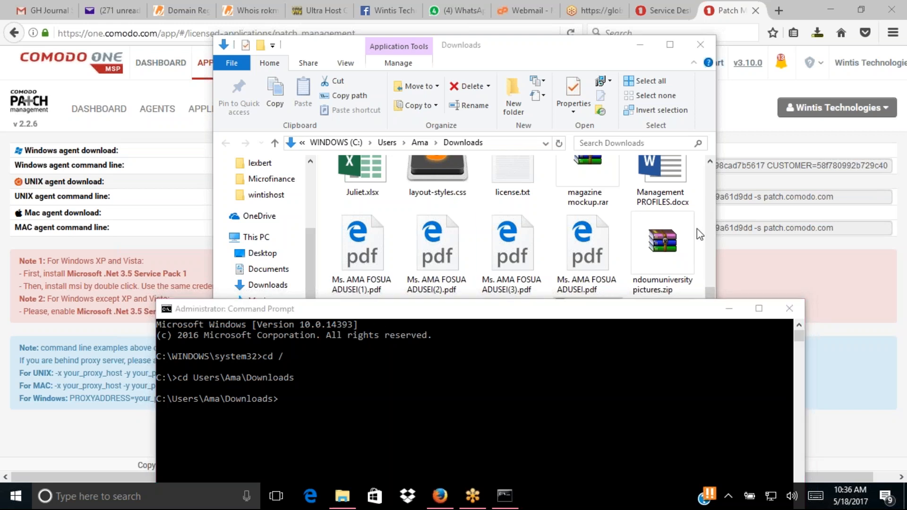
- Copy the Windows agent command msiexec /i patch_agent.msi /qn and run it in the console
left_click(834, 197)
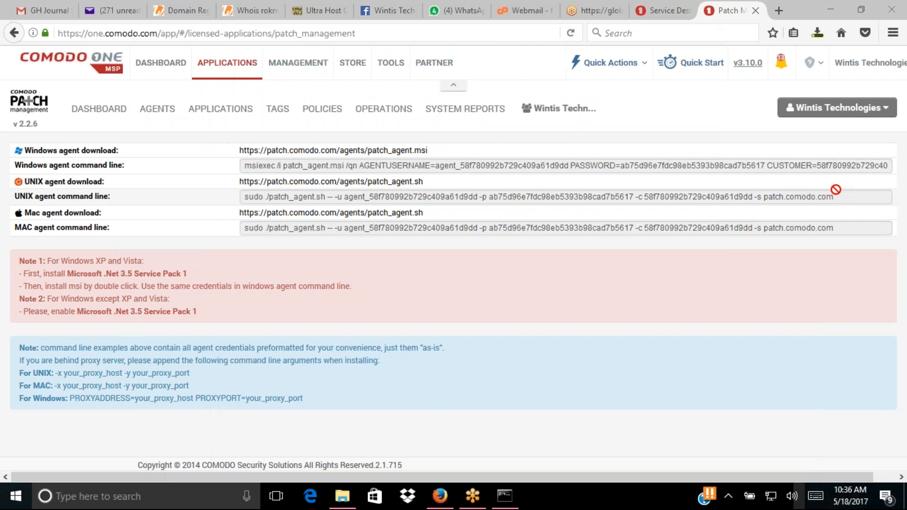
left_click_drag(317, 182, 577, 164)
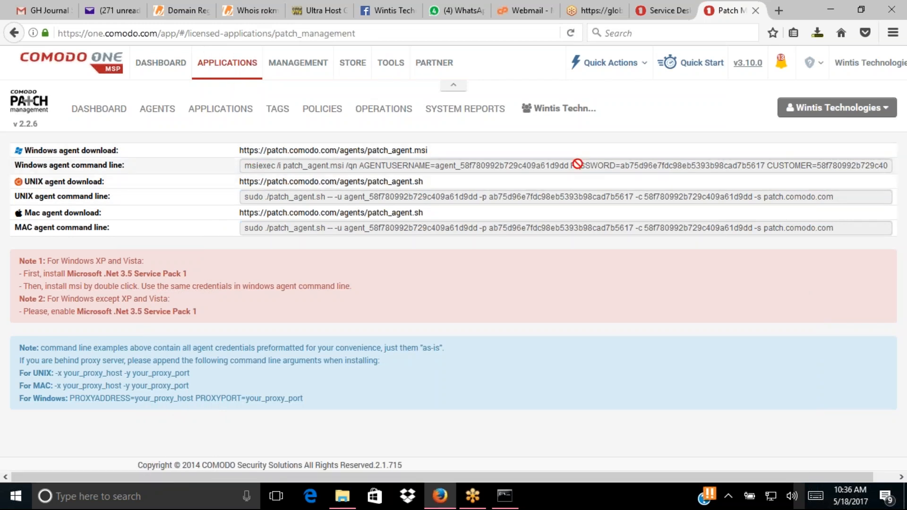
double_click(577, 164)
key("ctrl+a")
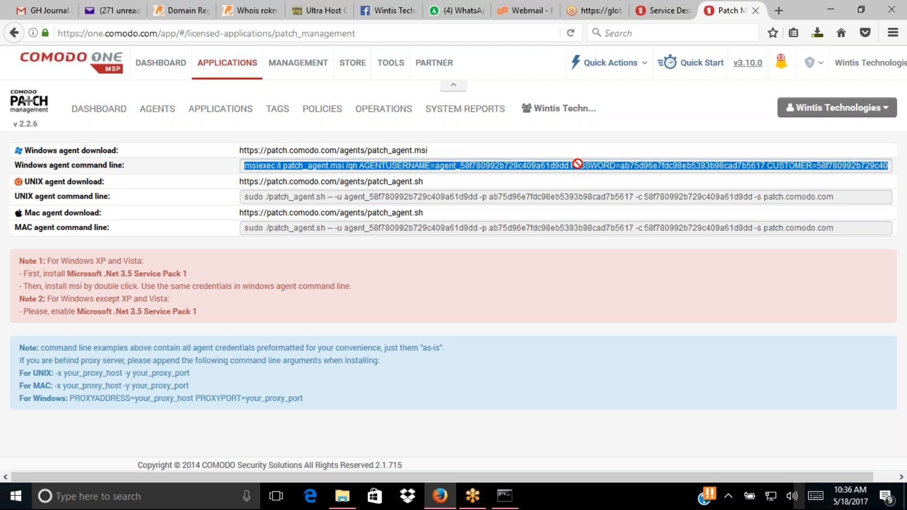
left_click(511, 503)
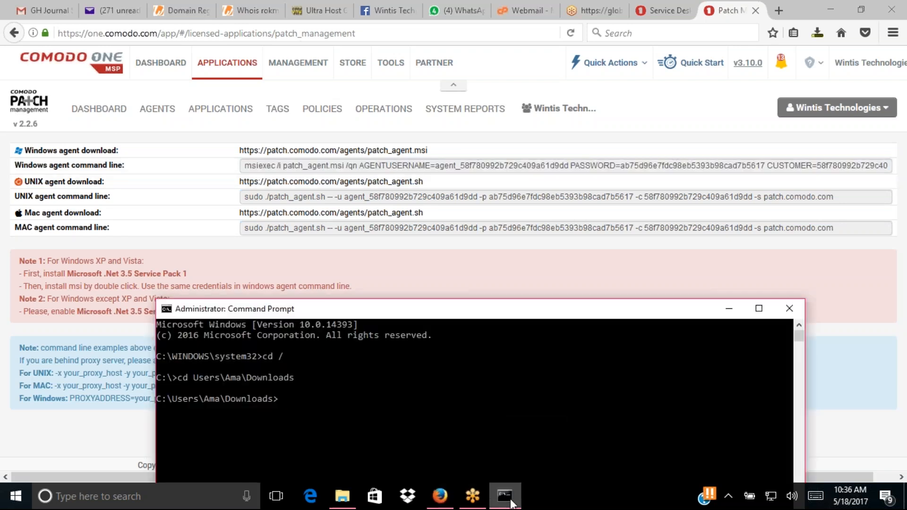
right_click(284, 395)
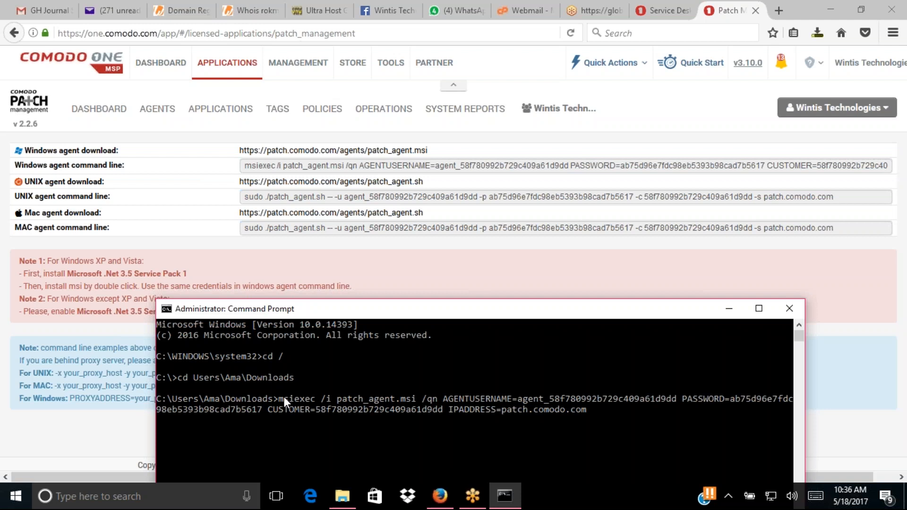
key("Return")
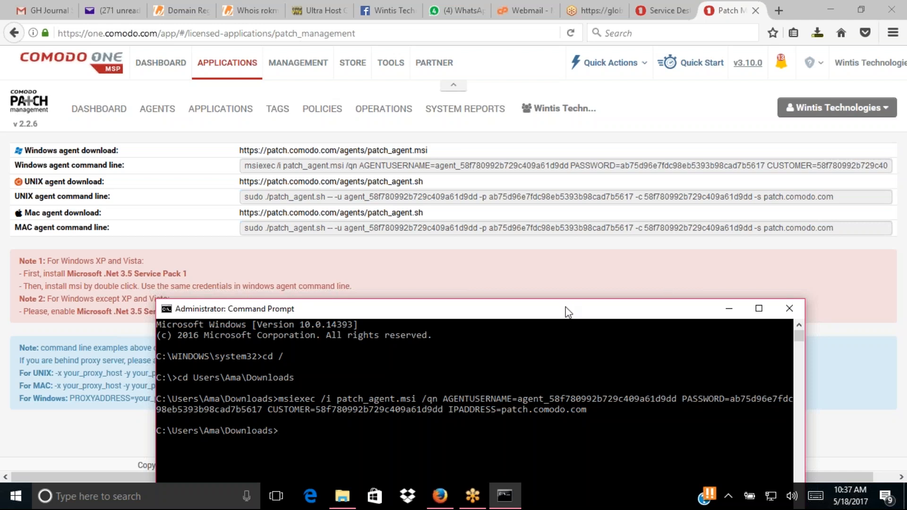
- Minimize the Command Prompt window to bring the Firefox agent download page back
left_click(710, 240)
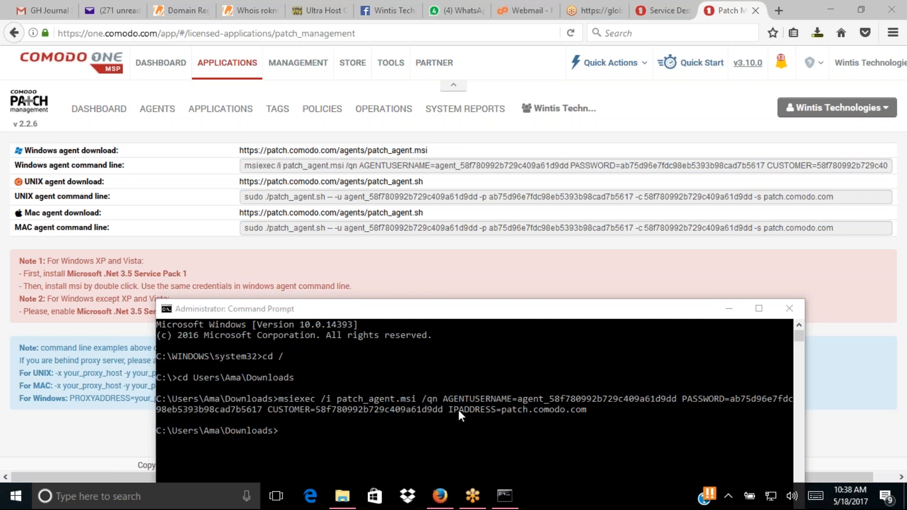
left_click(718, 308)
left_click(718, 308)
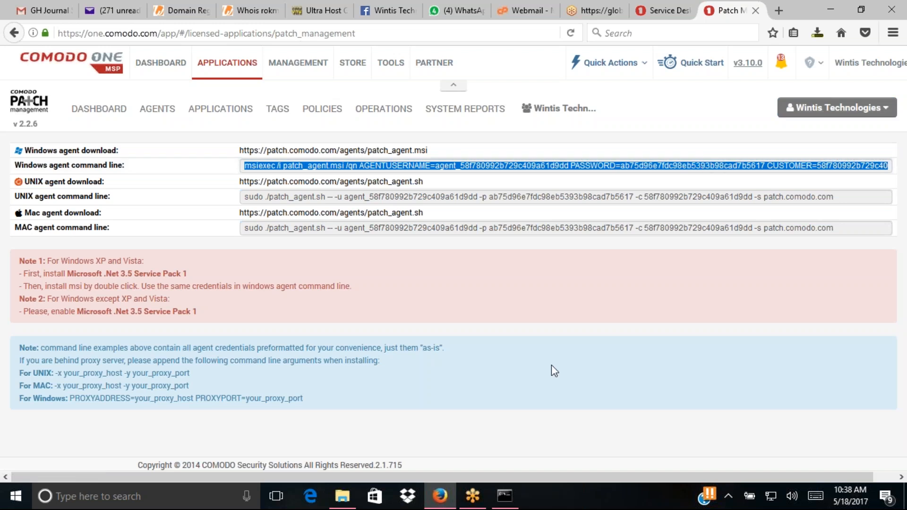
- Copy the Windows agent command line text from the agent download page
mouse_move(504, 503)
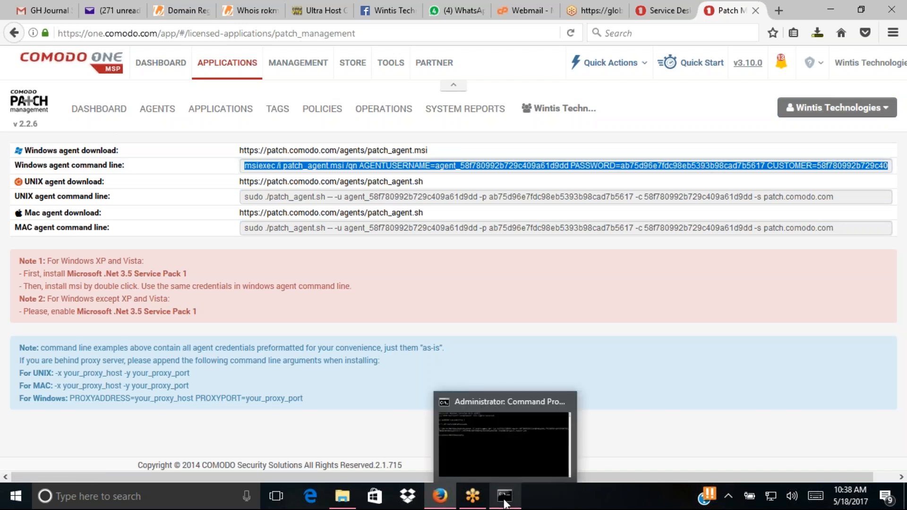
left_click_drag(427, 165, 429, 163)
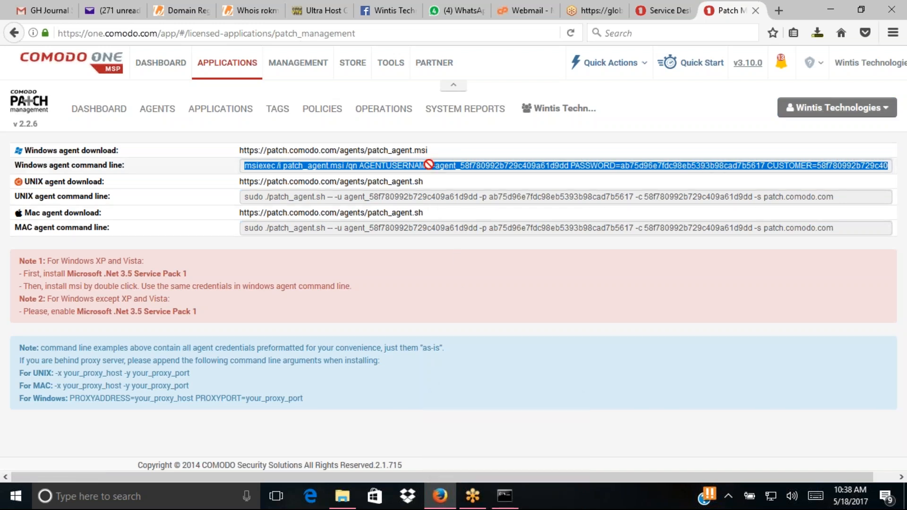
right_click(430, 166)
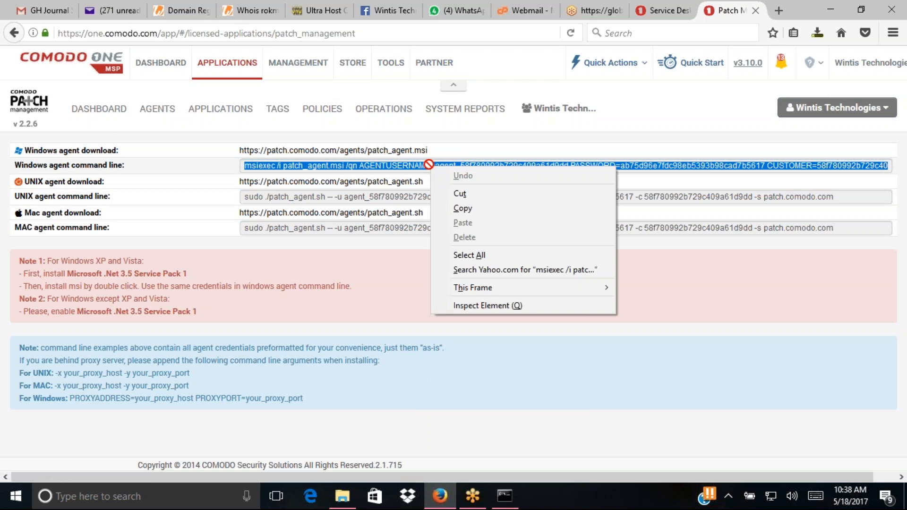
left_click(462, 208)
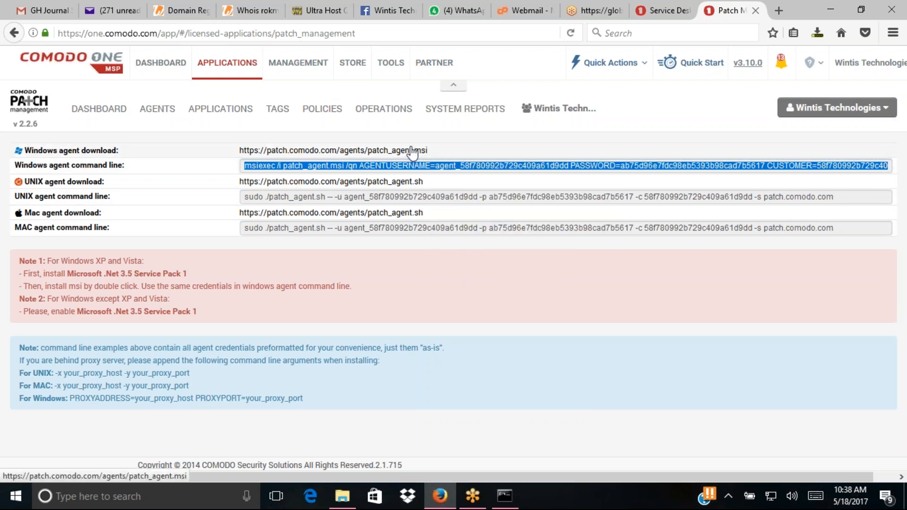
left_click(429, 149)
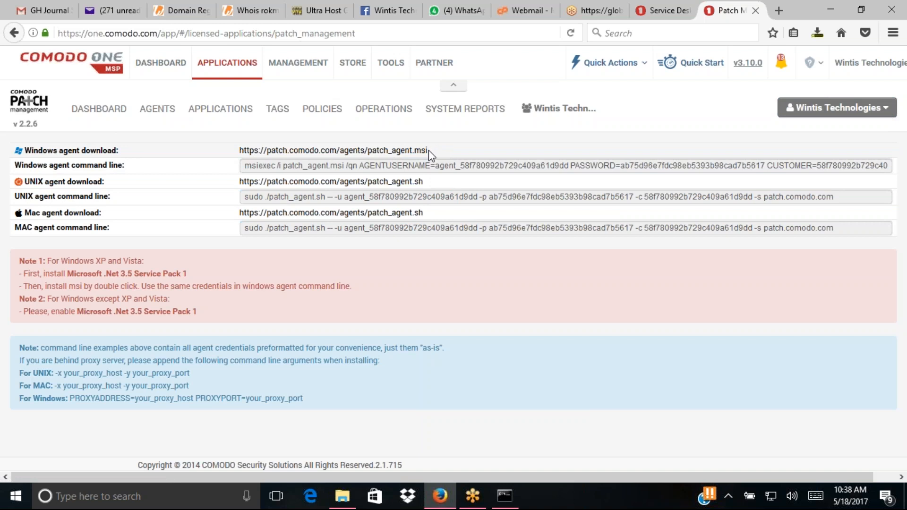
left_click_drag(429, 152, 224, 154)
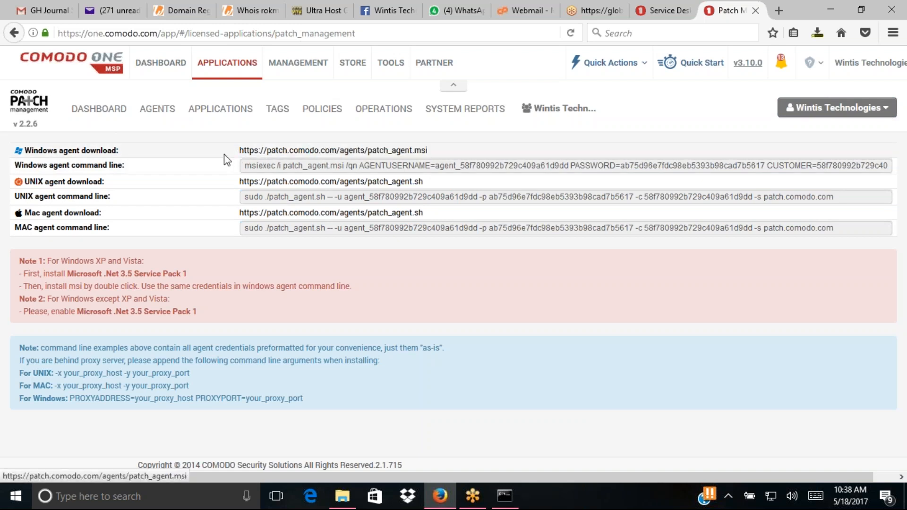
right_click(268, 153)
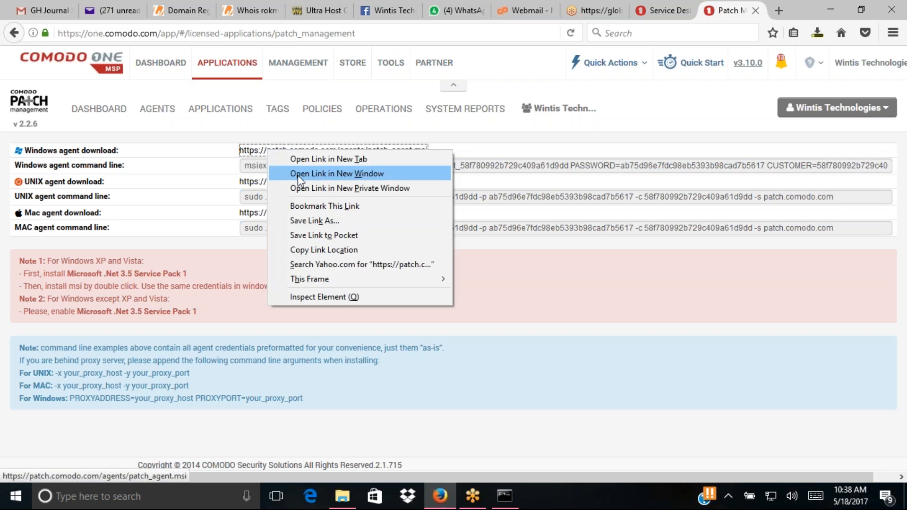
left_click(314, 250)
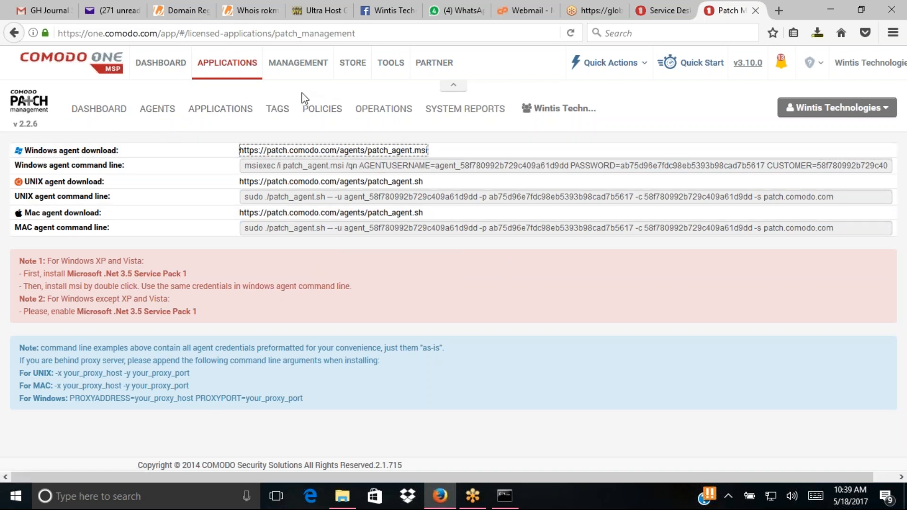
left_click(217, 68)
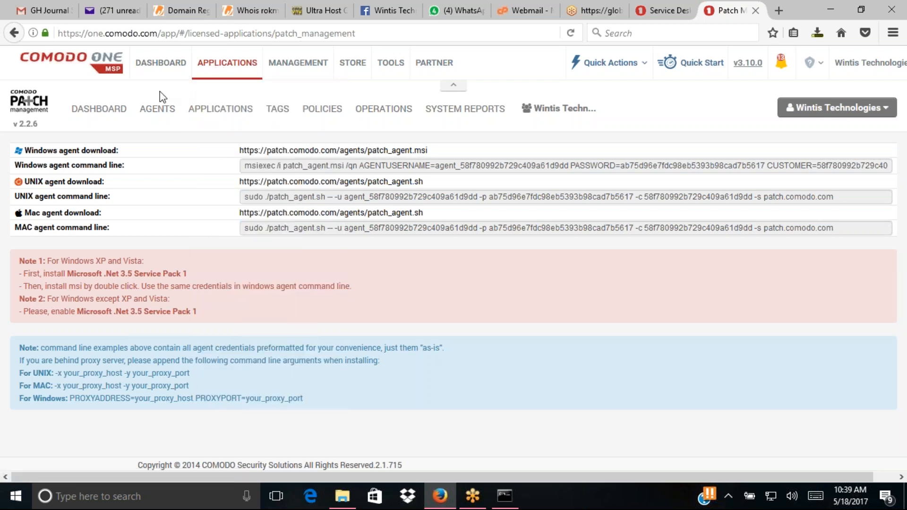
- From the Service Desk tab, launch IT and Security Manager via the APPLICATIONS menu
left_click(661, 3)
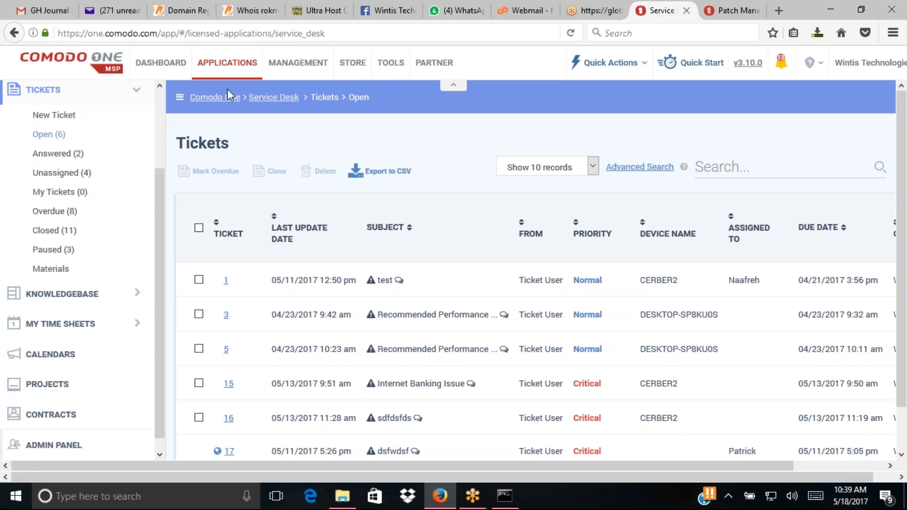
left_click(228, 68)
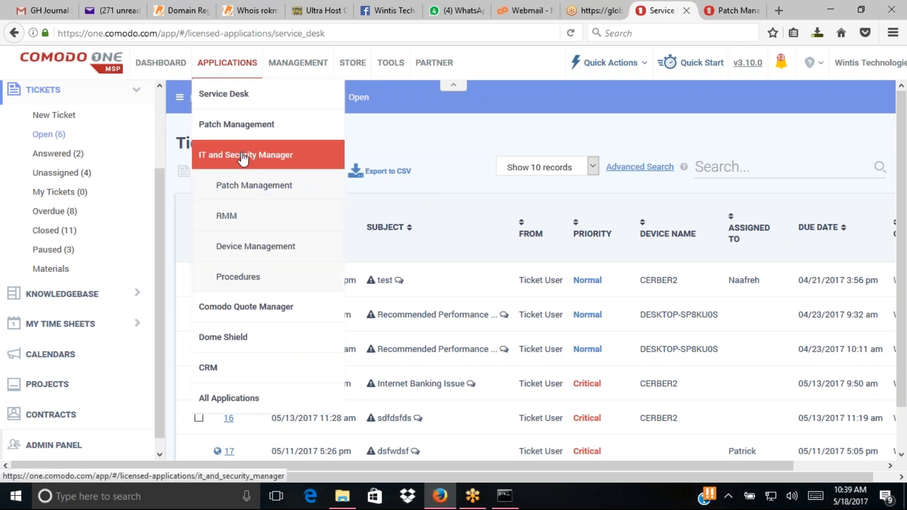
left_click(242, 156)
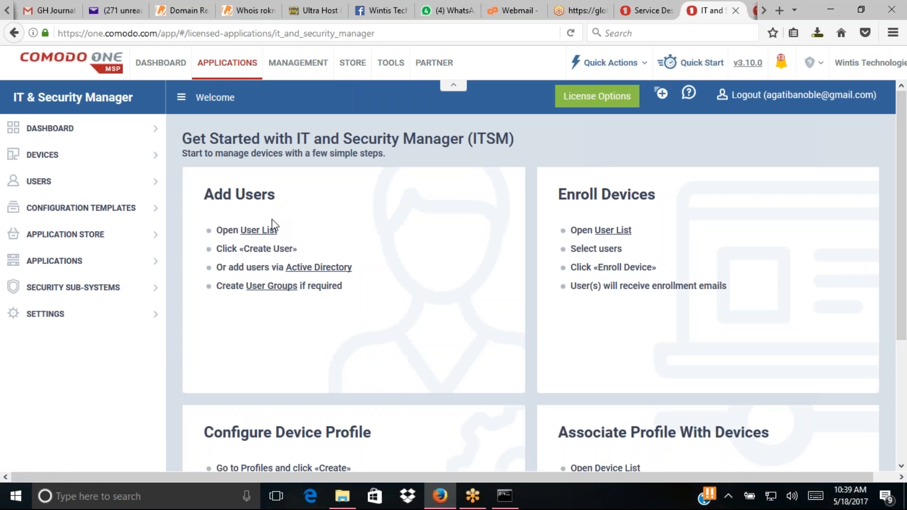
- Show the Device List under DEVICES and tick the second Windows device
left_click(158, 160)
left_click(59, 177)
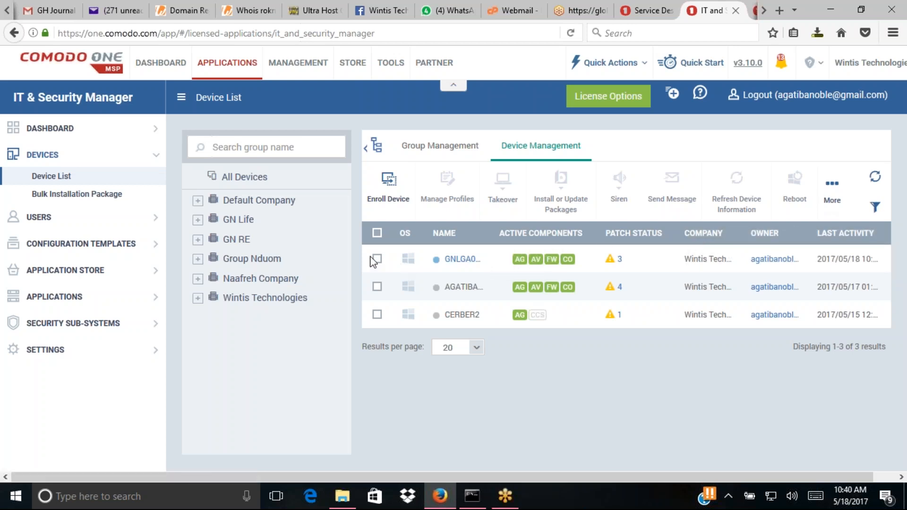
left_click(377, 287)
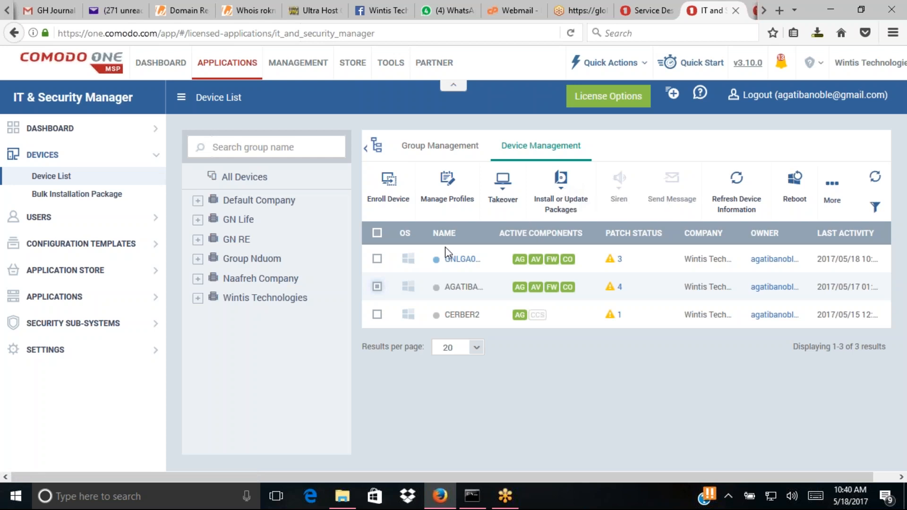
left_click(570, 202)
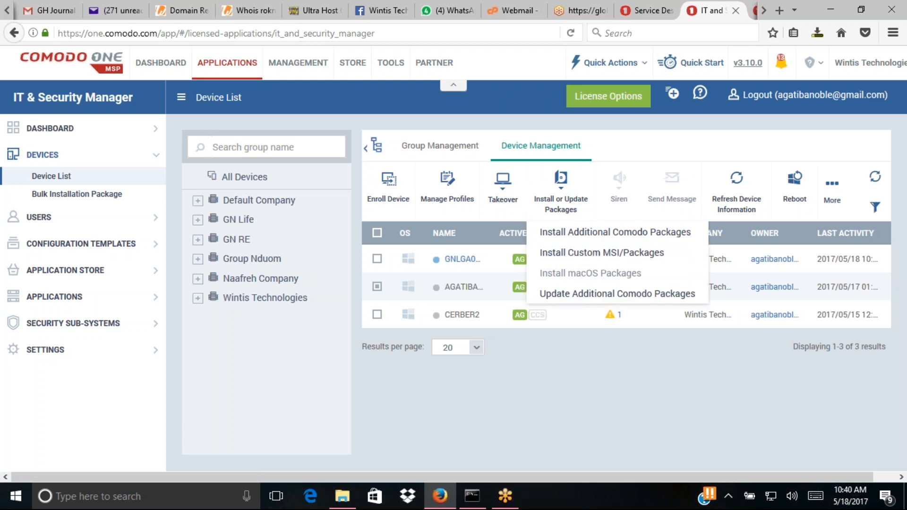
left_click(606, 253)
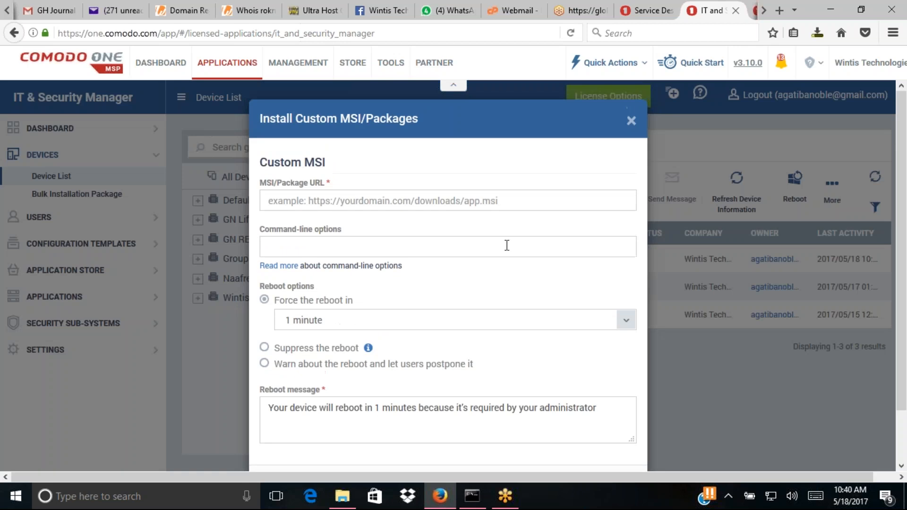
left_click(499, 194)
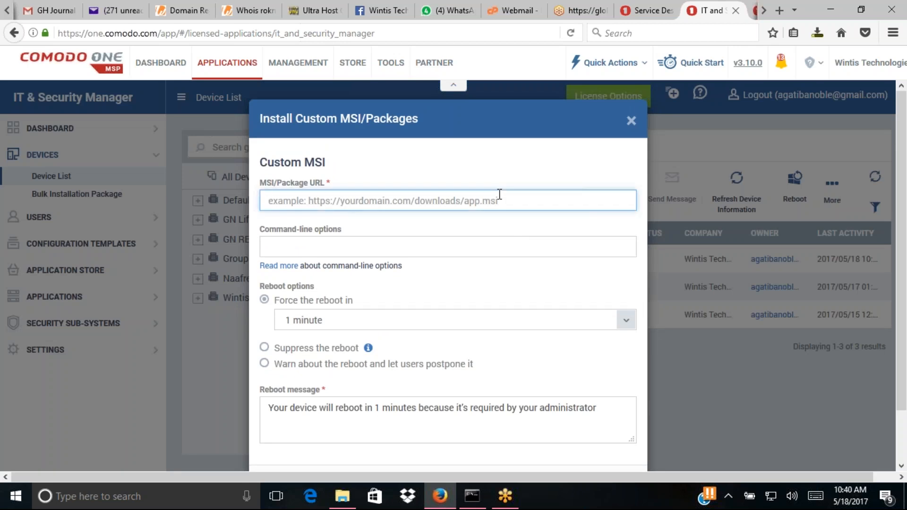
key("ctrl+v")
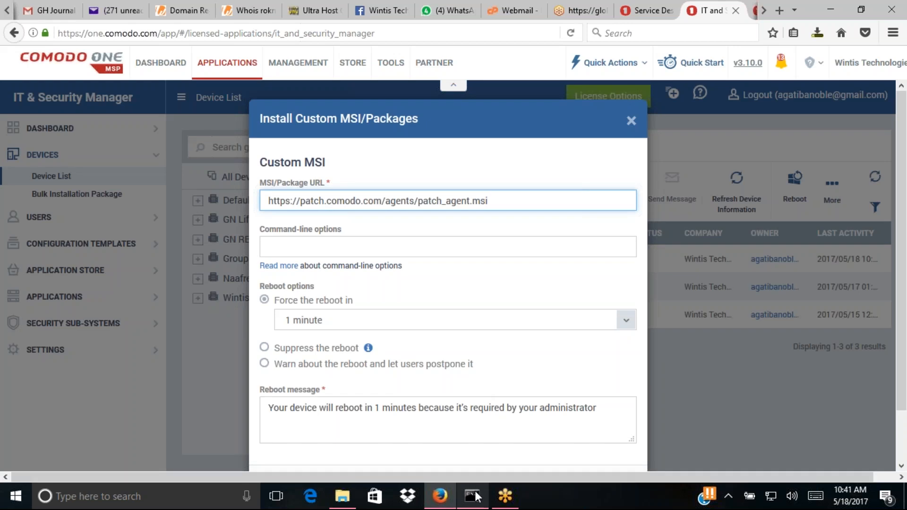
- Copy the Windows agent command line from qn onward and return to the Command-line options field
left_click(753, 13)
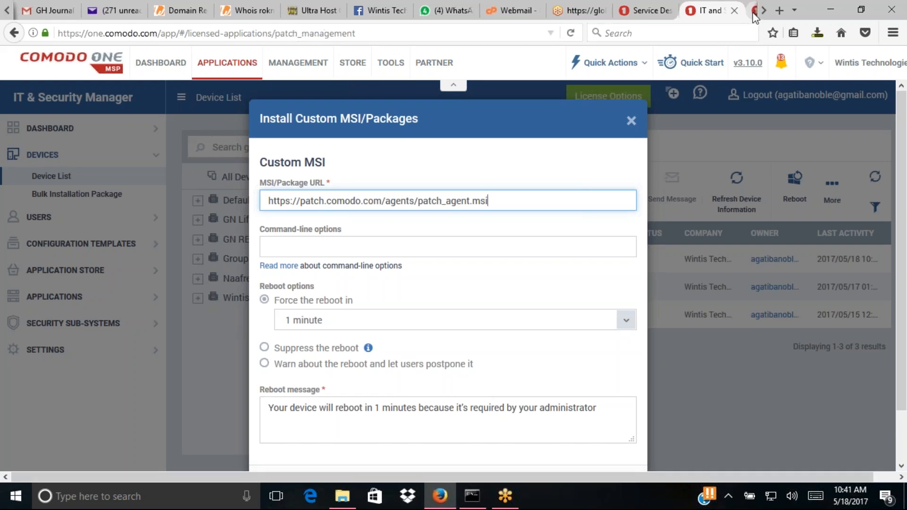
left_click(448, 165)
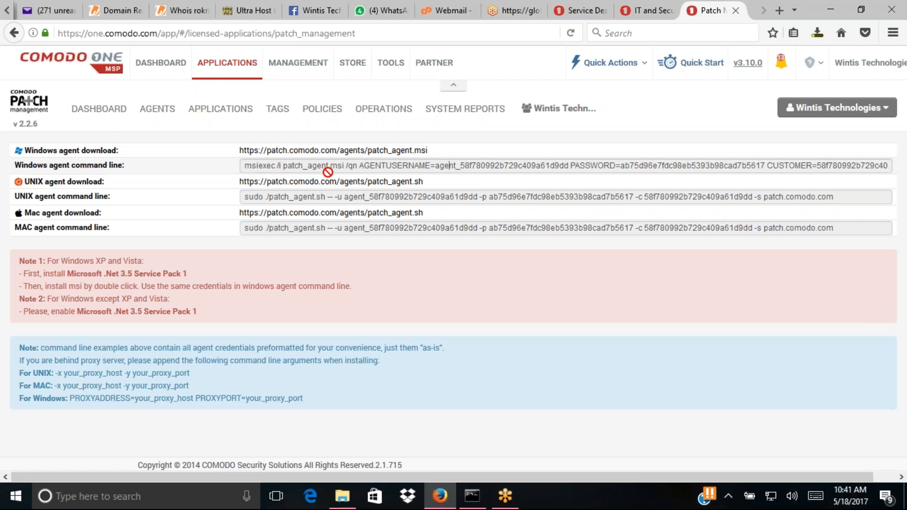
left_click_drag(358, 166, 480, 166)
left_click_drag(348, 166, 877, 165)
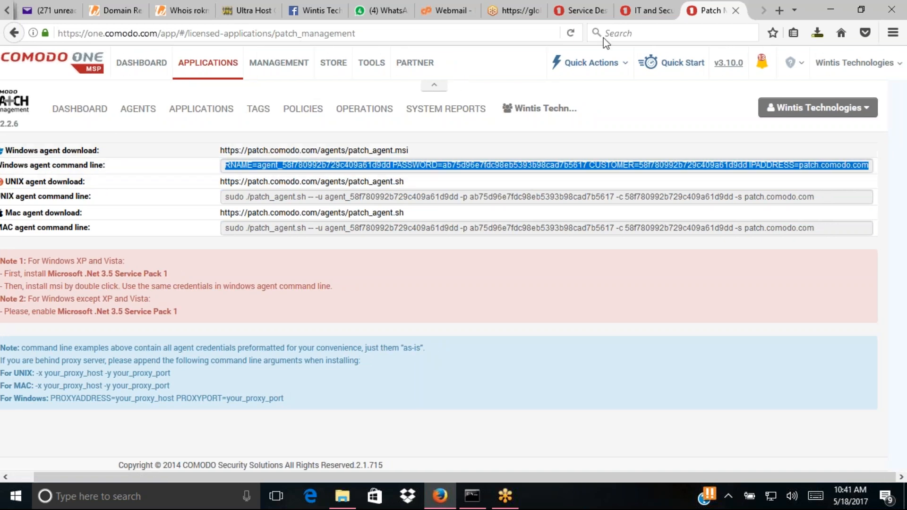
left_click(643, 10)
left_click(429, 245)
- Paste the agent install arguments into Command-line options and prefix them with /qn
key("ctrl+v")
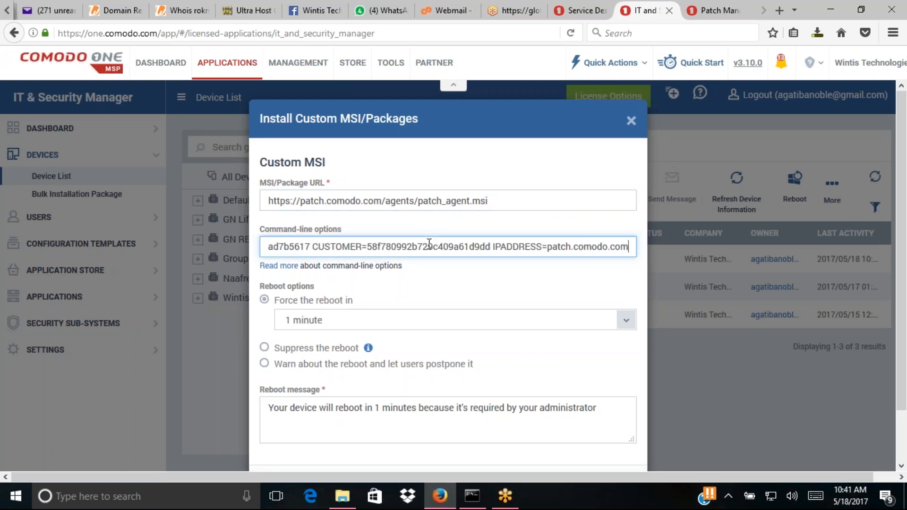
key("Left")
key("Left")
key("Left")
key("Left")
key("Left")
key("Left")
key("Left")
key("Left")
key("Left")
key("Left")
key("Left")
key("Left")
key("Left")
key("Left")
key("Left")
key("Left")
key("Left")
key("Left")
key("Left")
key("Left")
key("Left")
key("Left")
key("Left")
key("Left")
key("Left")
key("Left")
key("Left")
key("Left")
key("Left")
key("Left")
key("Left")
key("Left")
key("Left")
key("Left")
key("Left")
key("Left")
key("Left")
key("Left")
key("Left")
key("Left")
key("Left")
key("Left")
key("Left")
key("Left")
key("Left")
key("Left")
key("Left")
key("Left")
key("Left")
key("Left")
key("Left")
key("Left")
key("Left")
key("Left")
key("Left")
key("Left")
key("Left")
key("Left")
key("Left")
key("Left")
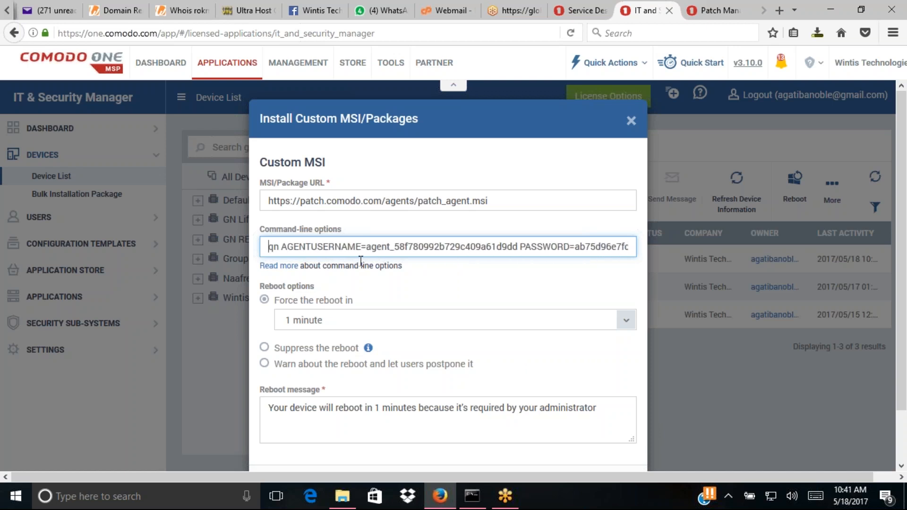
type("/")
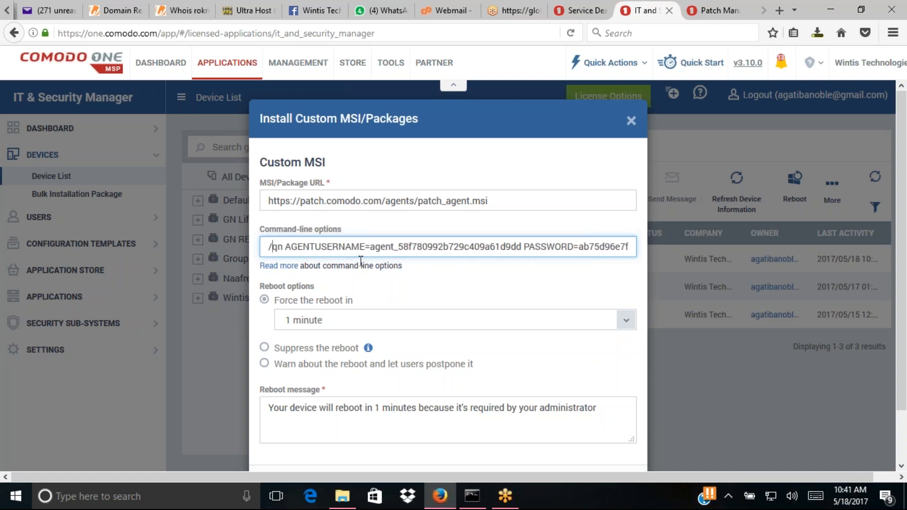
left_click(706, 5)
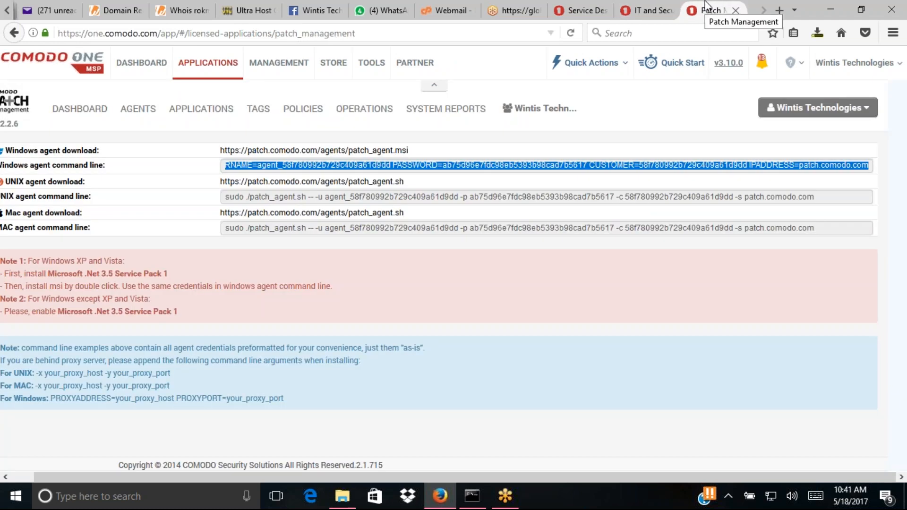
- Check the custom MSI dialog, then select the Windows agent command line in Patch Management
left_click(638, 2)
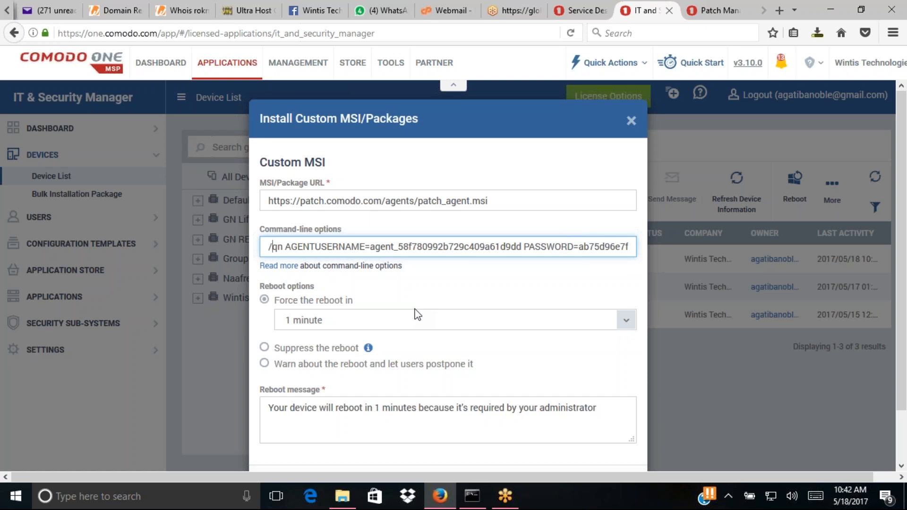
left_click(720, 10)
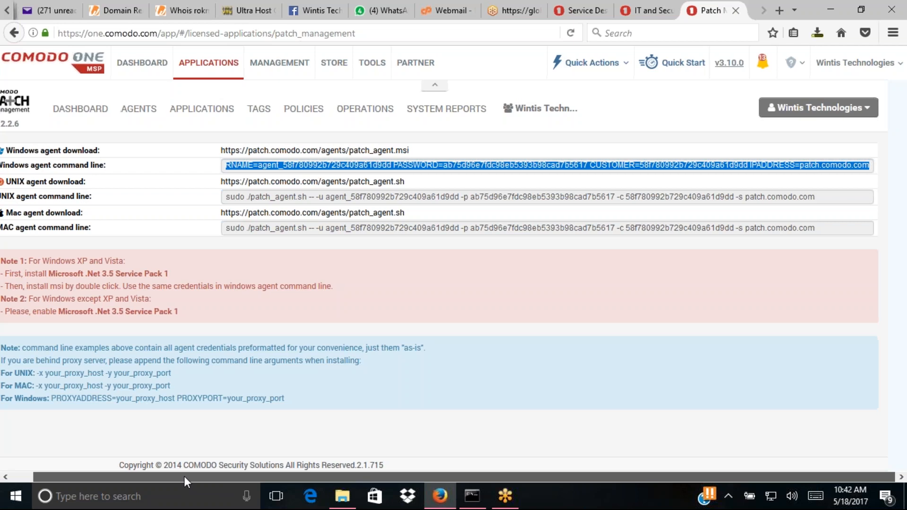
left_click_drag(184, 476, 126, 481)
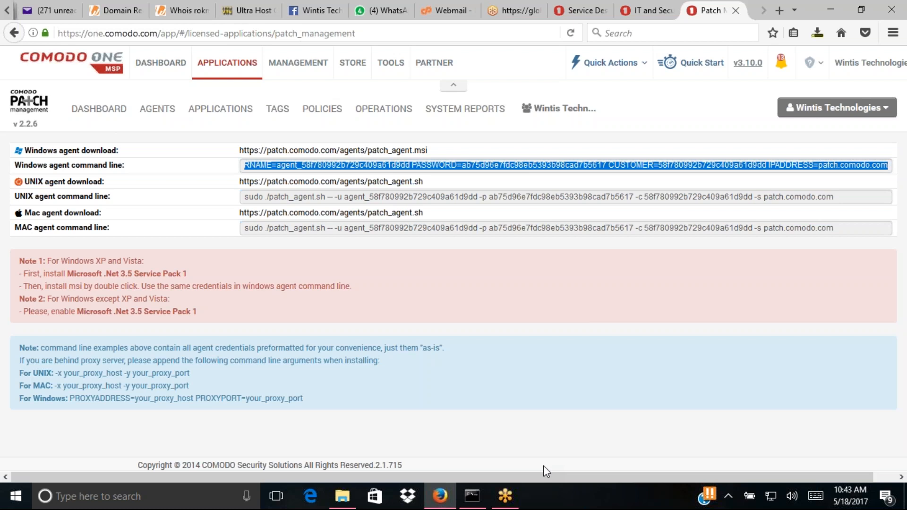
- Bring up the Administrator Command Prompt to run the msiexec patch_agent.msi install from Downloads
left_click(475, 494)
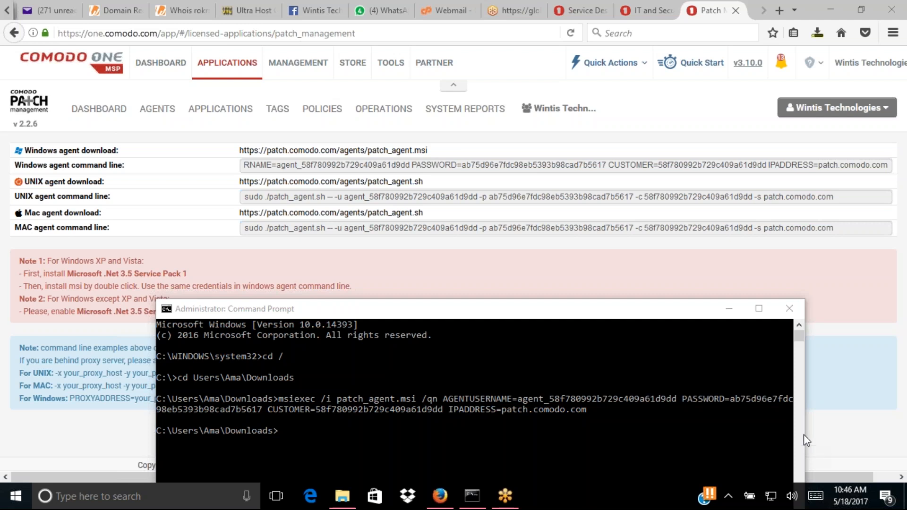
- Inspect the msiexec start of the Windows agent command line, then raise the Command Prompt to compare
left_click(250, 167)
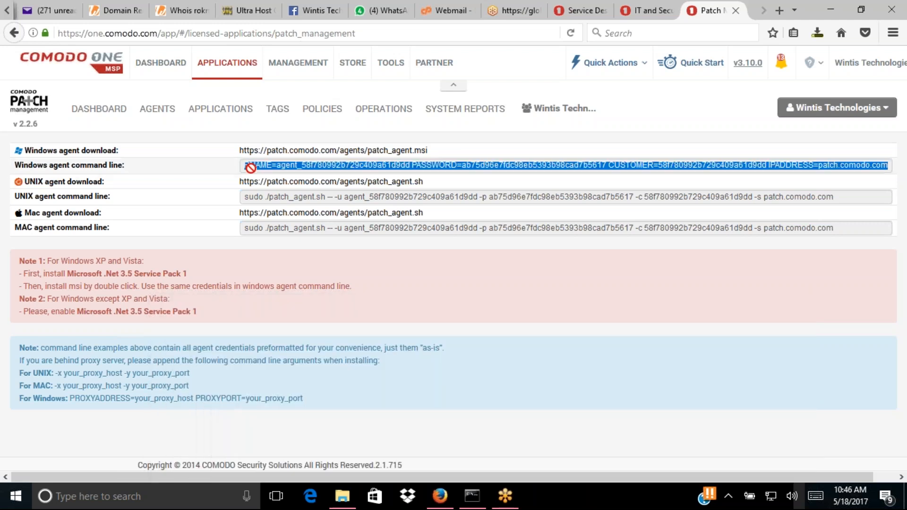
left_click(250, 166)
key("Left")
key("Left")
key("Left")
key("Left")
key("Left")
key("Left")
key("Left")
key("Left")
key("Left")
key("Left")
key("Left")
key("Left")
key("Left")
key("Left")
key("Left")
key("Left")
key("Left")
key("Left")
key("Left")
key("Left")
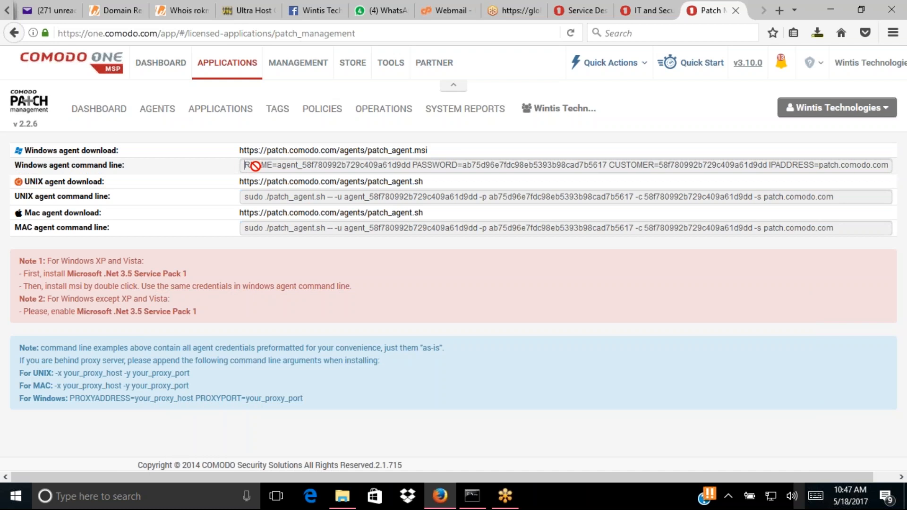
key("Left")
key("Left")
key("Left")
key("Left")
key("Left")
key("Left")
key("Left")
key("Left")
key("Left")
key("Left")
key("Left")
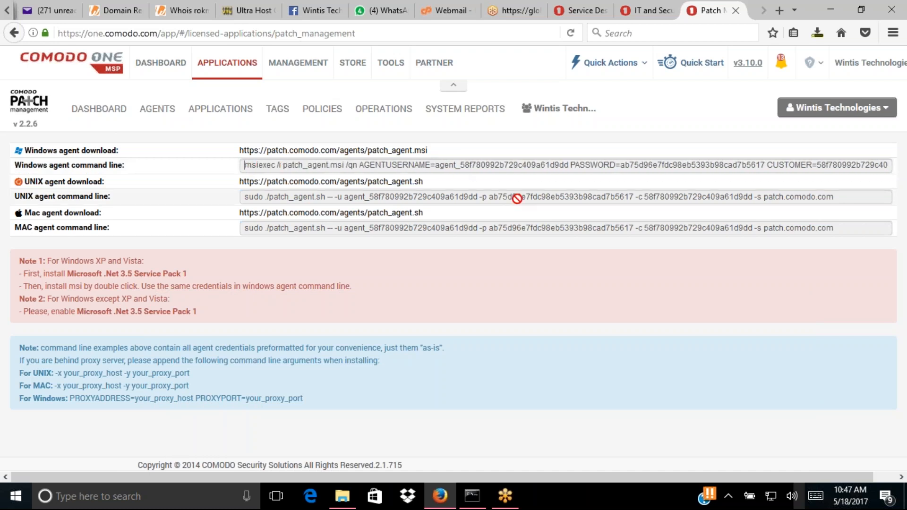
mouse_move(472, 495)
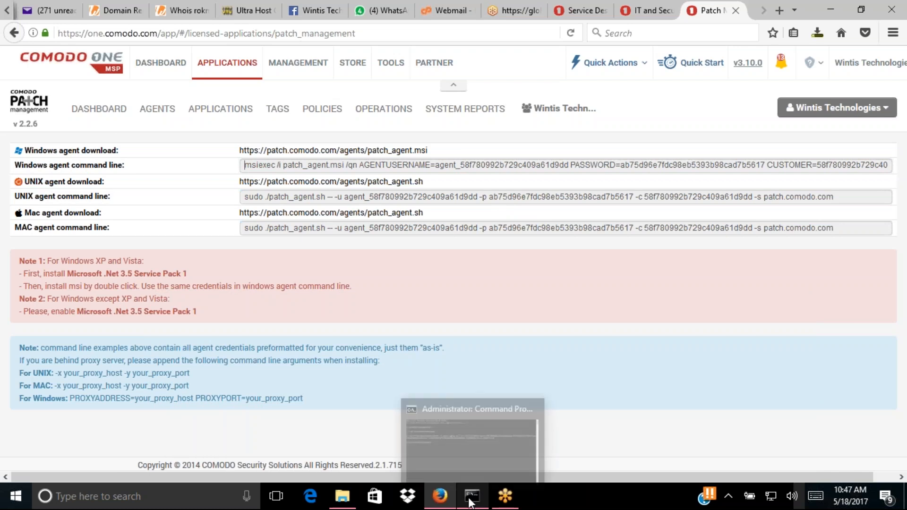
left_click(466, 408)
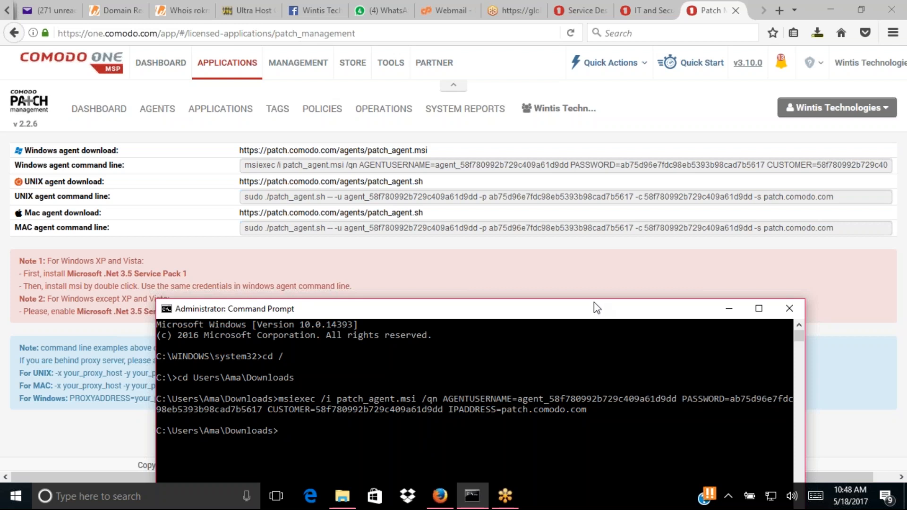
left_click_drag(594, 307, 558, 170)
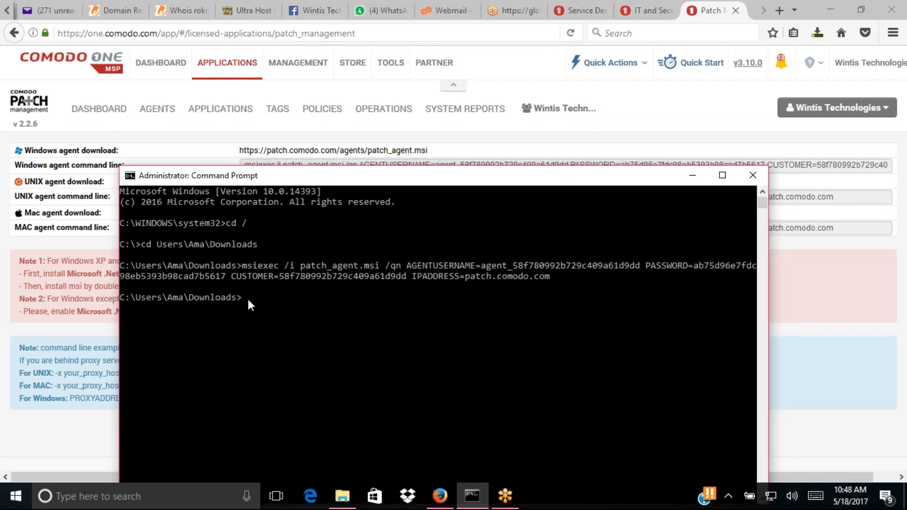
left_click(691, 176)
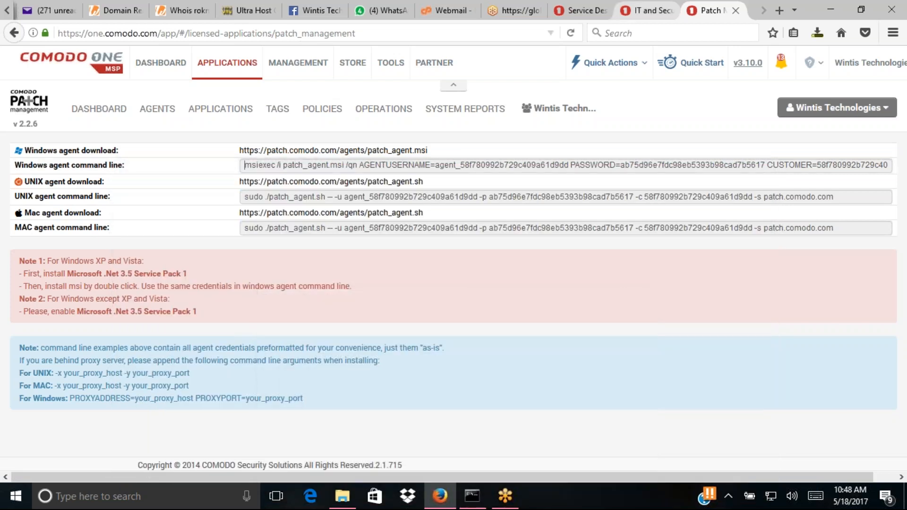
left_click(103, 110)
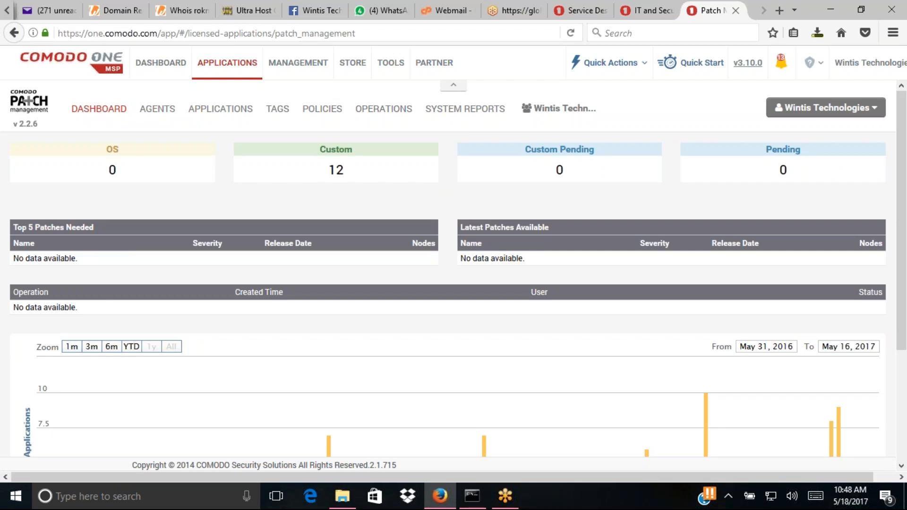
mouse_move(905, 185)
left_mouse_down()
mouse_move(904, 272)
mouse_move(895, 166)
left_mouse_up()
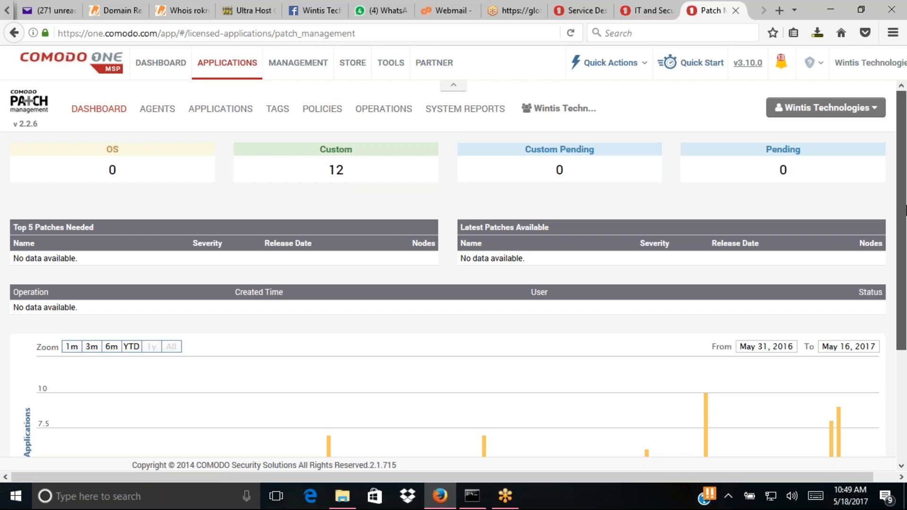
mouse_move(905, 205)
left_mouse_down()
mouse_move(904, 359)
mouse_move(893, 218)
left_mouse_up()
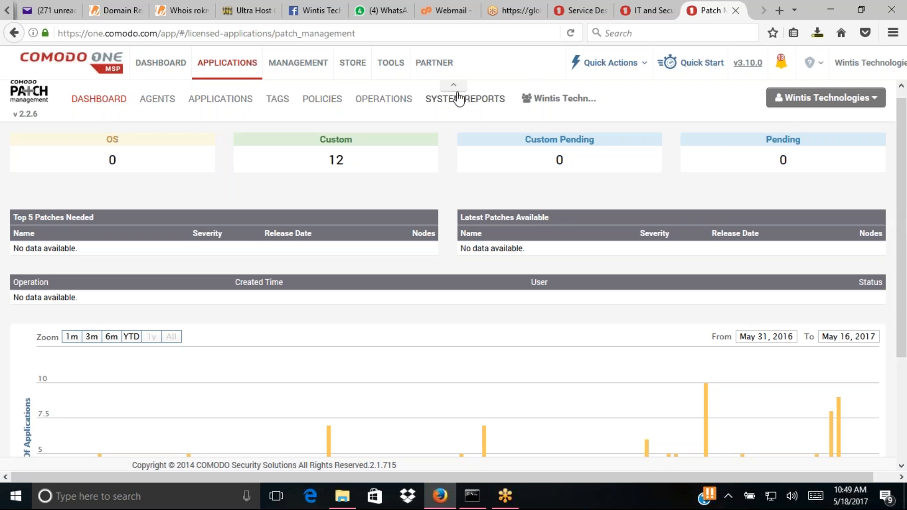
- Load the AGENTS list showing the LAPTOP-UCD52IHF Windows 10 Home agent
left_click(154, 111)
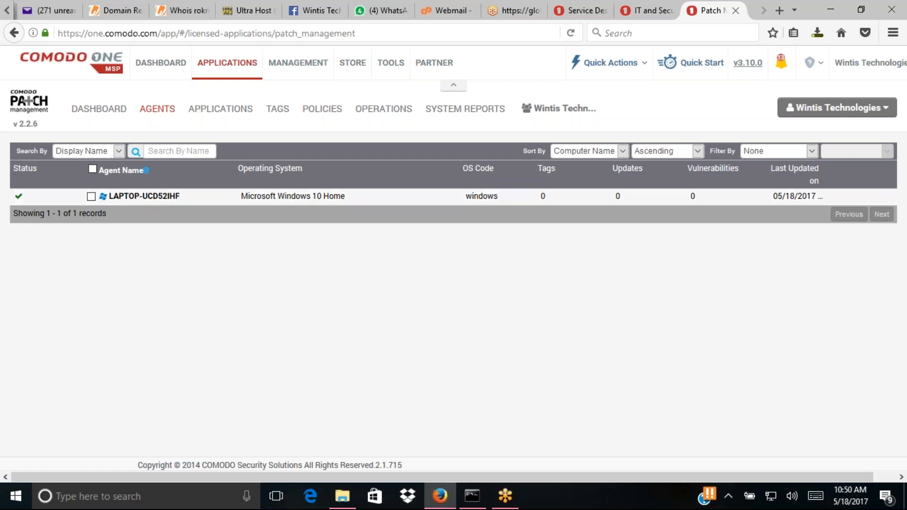
- Open LAPTOP-UCD52IHF details and scroll through gauges, severity chart (1 critical, 10 recommended) and OS patches
left_click(120, 198)
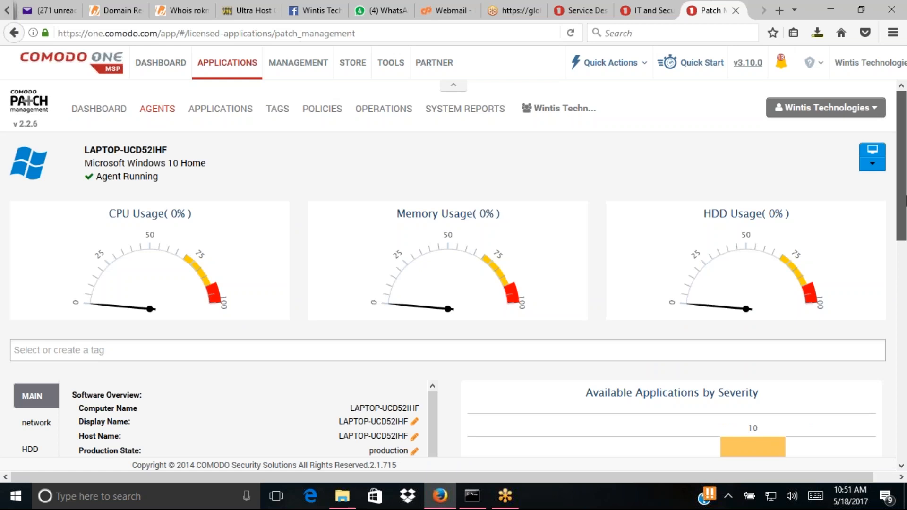
left_click_drag(905, 200, 905, 286)
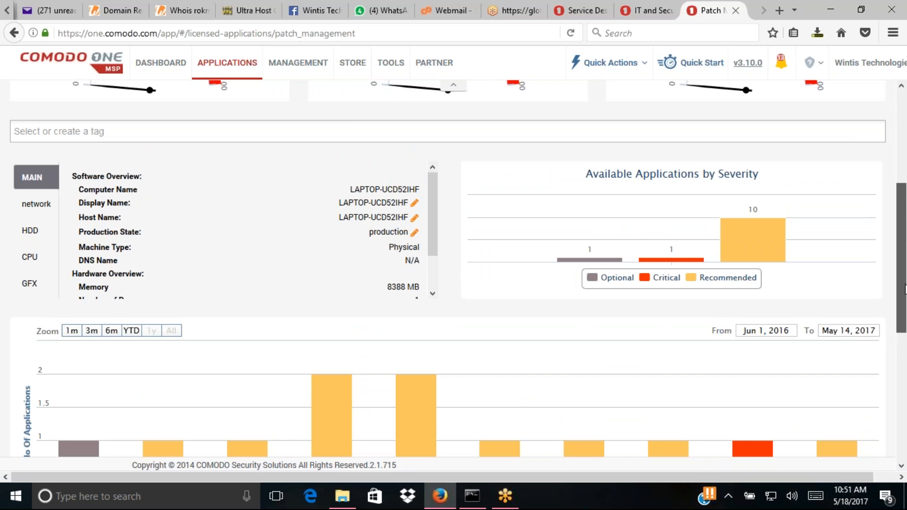
left_click_drag(905, 289, 898, 178)
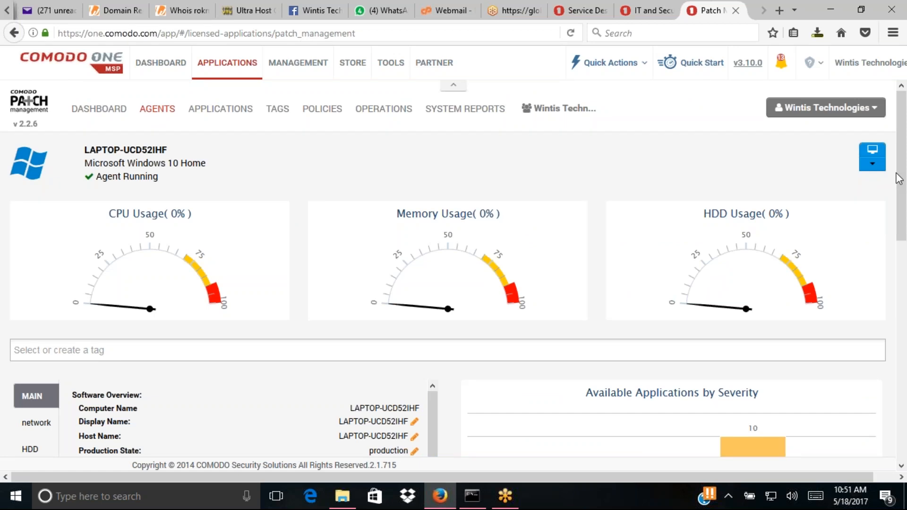
left_click_drag(904, 186, 905, 404)
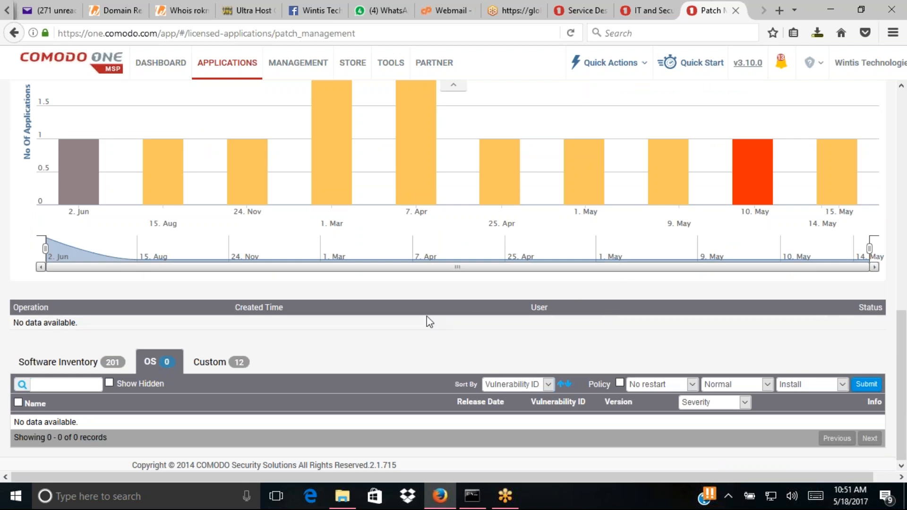
left_click(74, 372)
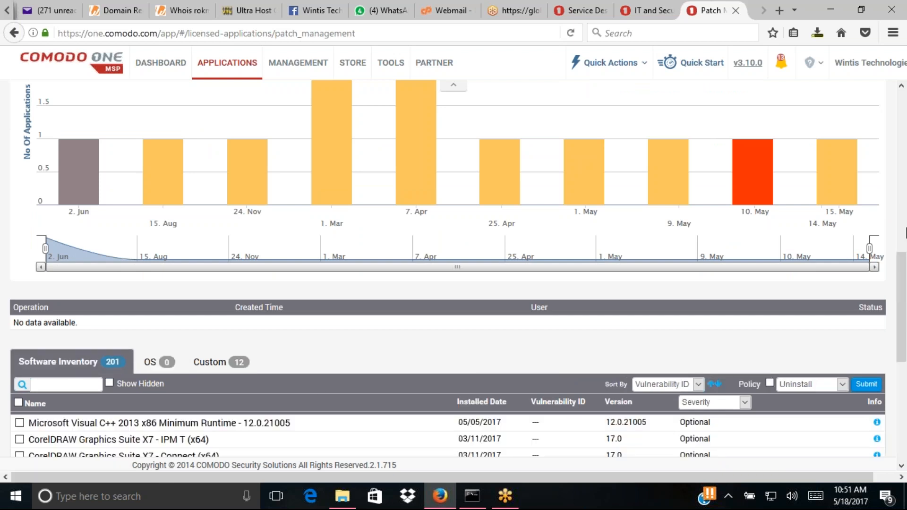
left_click_drag(903, 269, 904, 387)
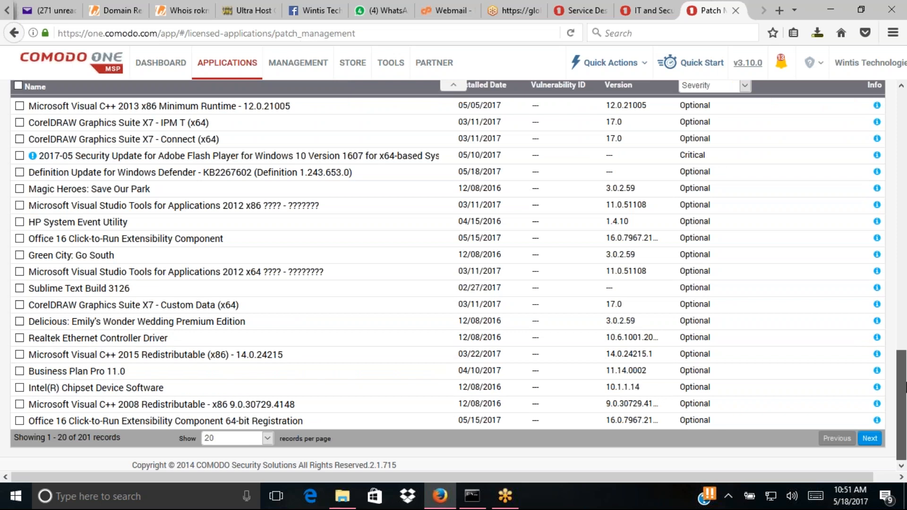
left_click_drag(904, 381, 903, 357)
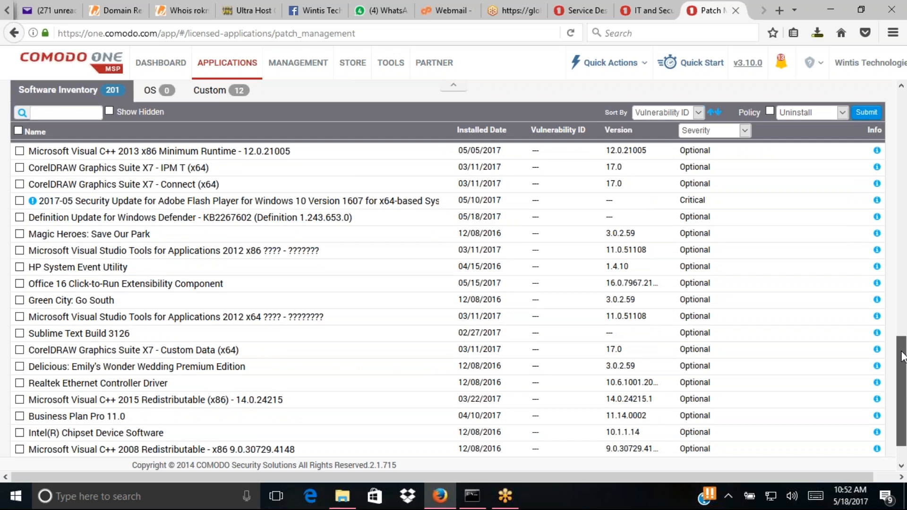
left_click_drag(903, 356, 903, 358)
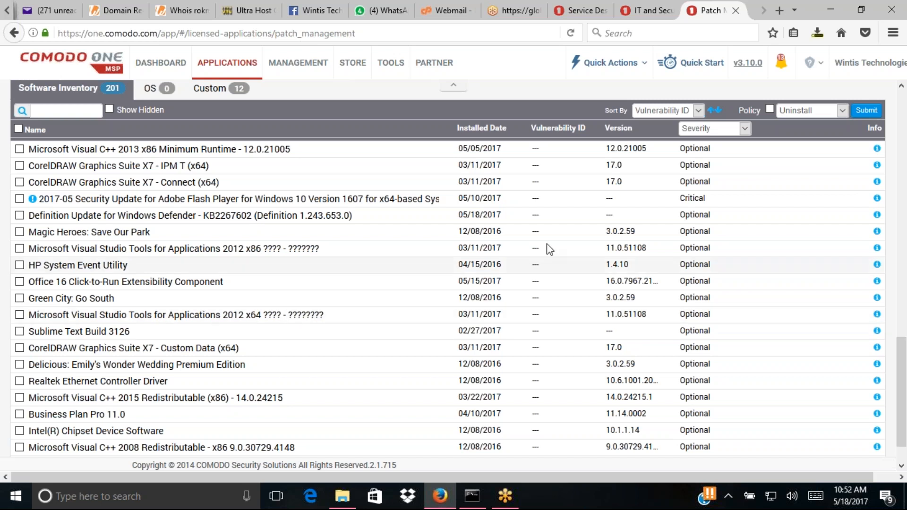
mouse_move(32, 200)
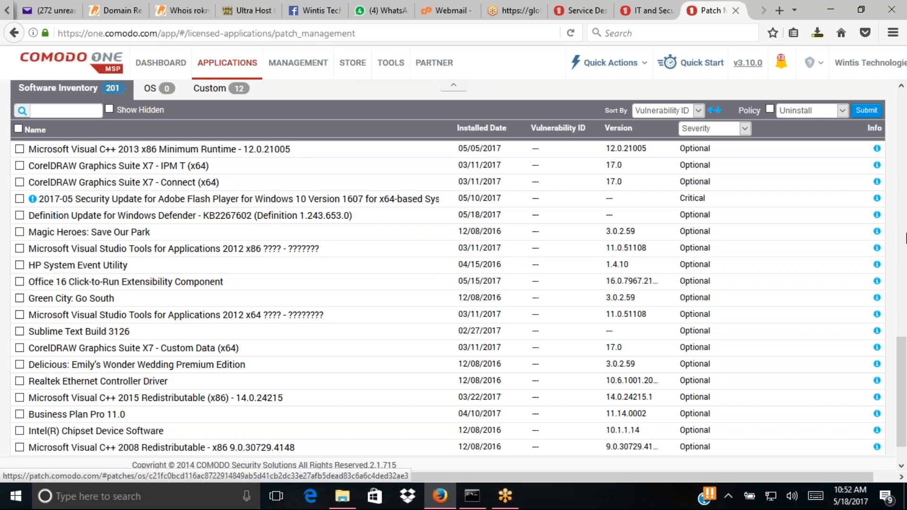
left_click_drag(904, 349, 902, 292)
- Tick the Microsoft Visual C++ 2013 runtime entry and glance at the policy choices without changing them
left_click(20, 338)
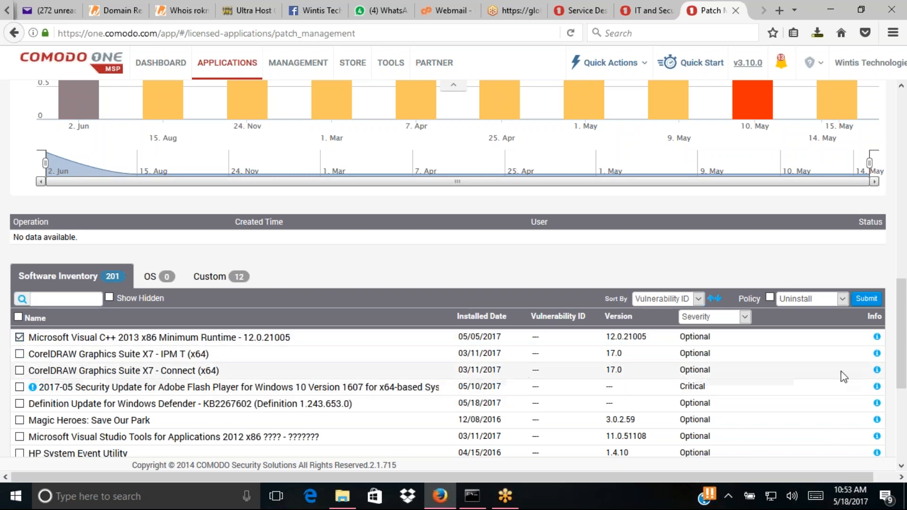
left_click(842, 299)
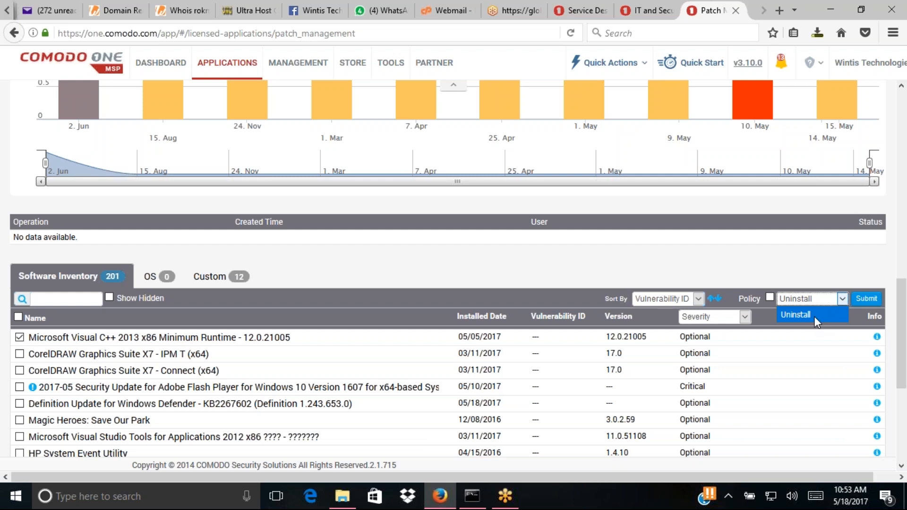
left_click(748, 260)
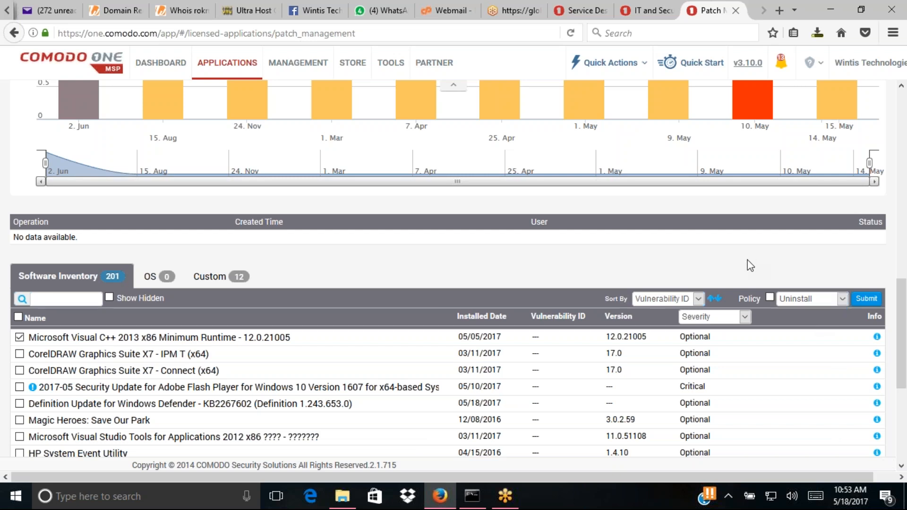
- Leave the sort order unchanged and show the laptop's OS updates list, which has 0 records
left_click(697, 299)
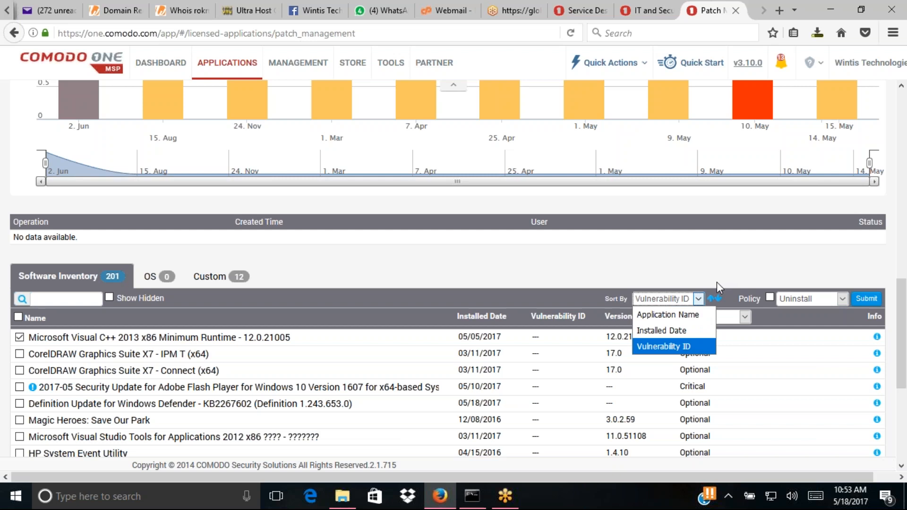
left_click(720, 271)
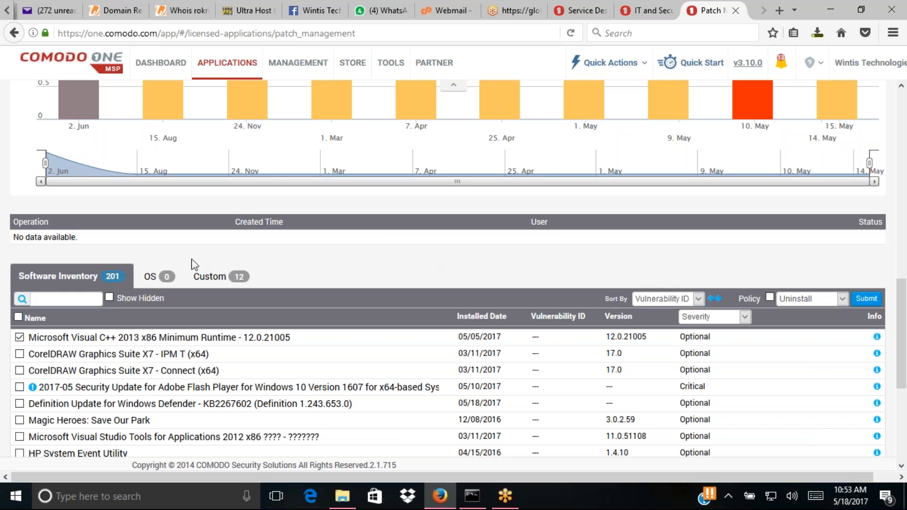
left_click(162, 277)
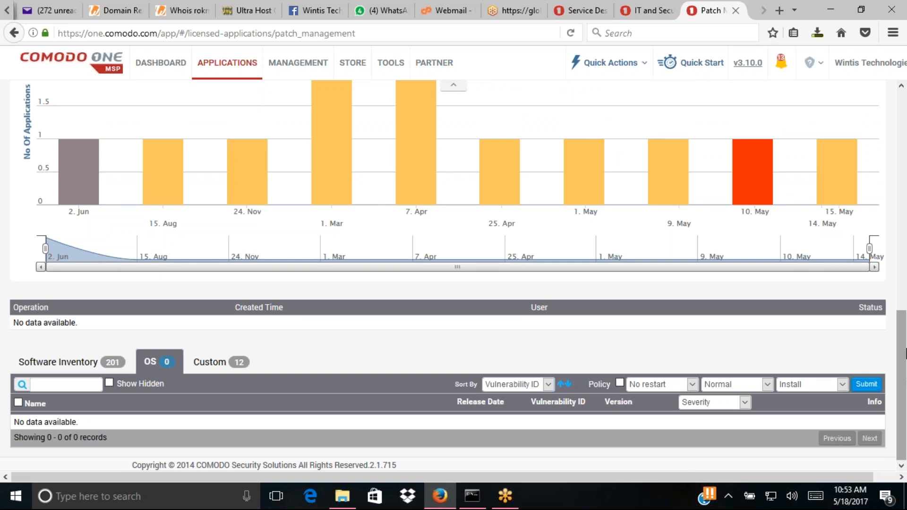
- From the Custom list, submit wrar540.exe to the laptop with the Install policy
left_click(219, 363)
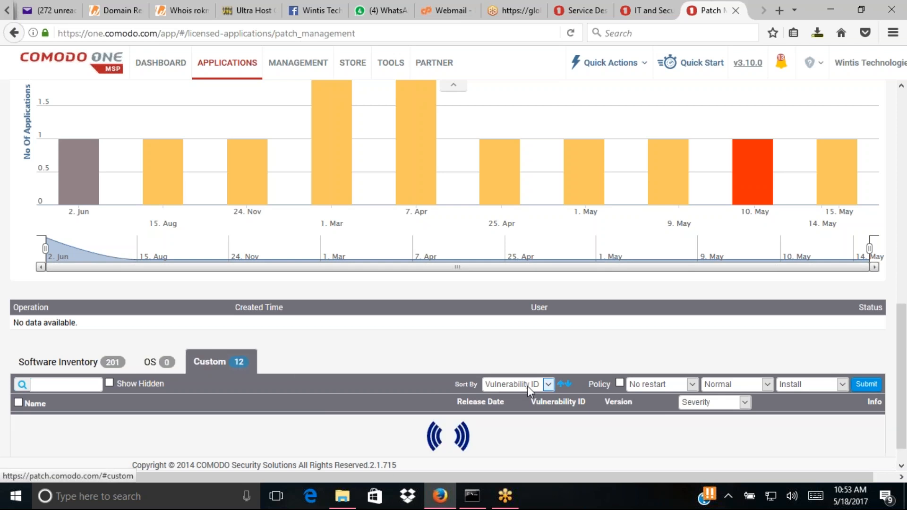
left_click_drag(905, 286, 905, 407)
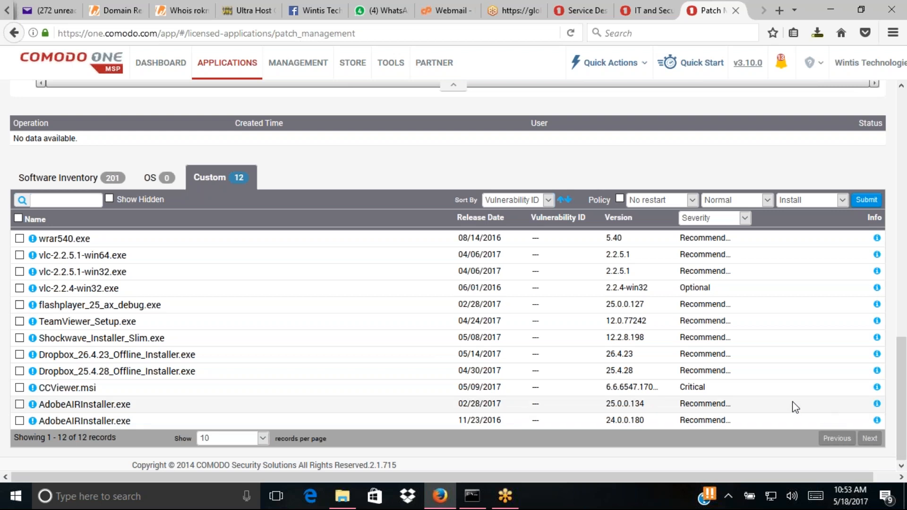
left_click(19, 238)
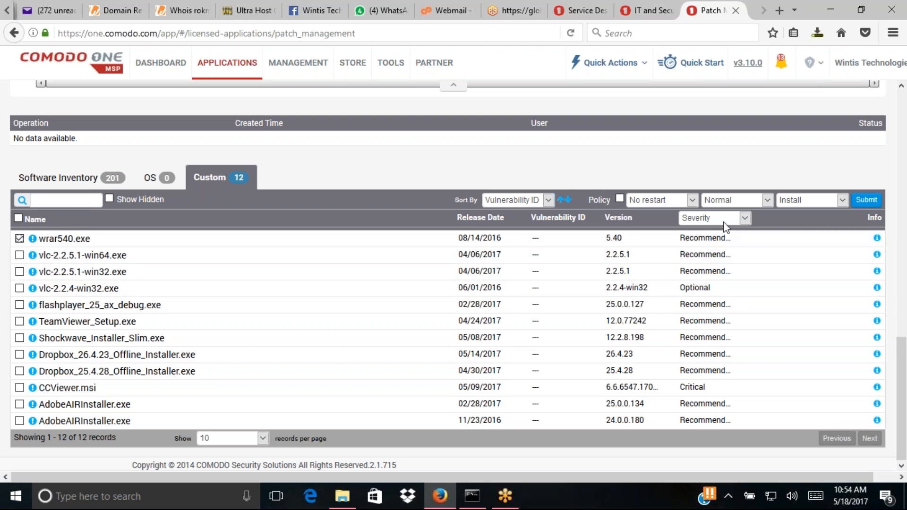
left_click(866, 199)
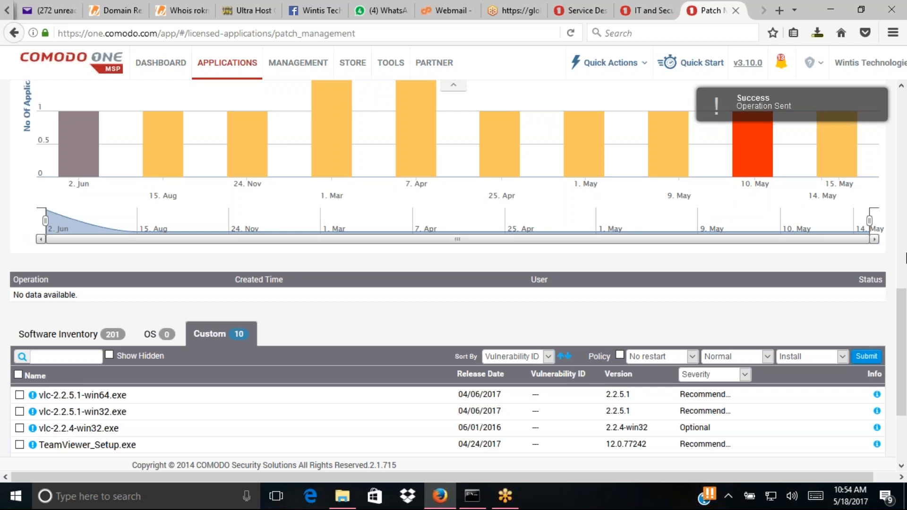
- Go to the Applications section, whose Available software inventory shows 0 of 0 records
left_click_drag(906, 307, 870, 89)
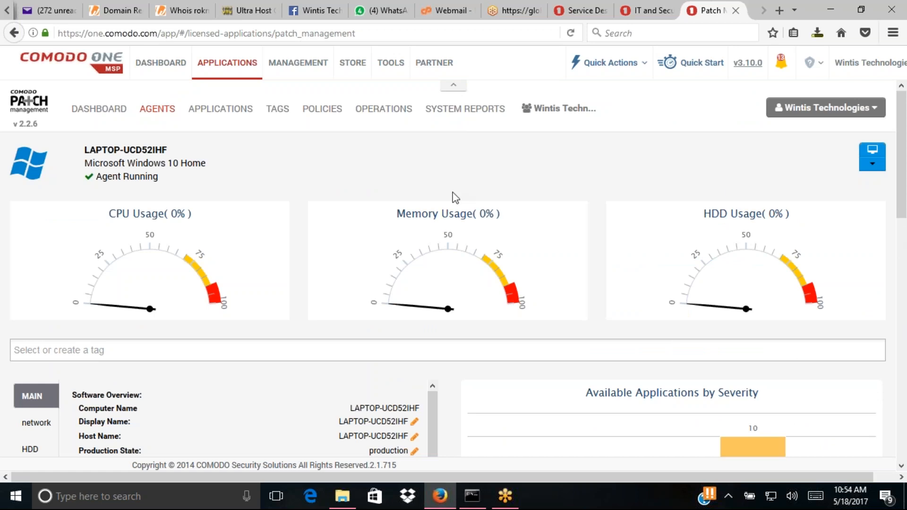
left_click(212, 116)
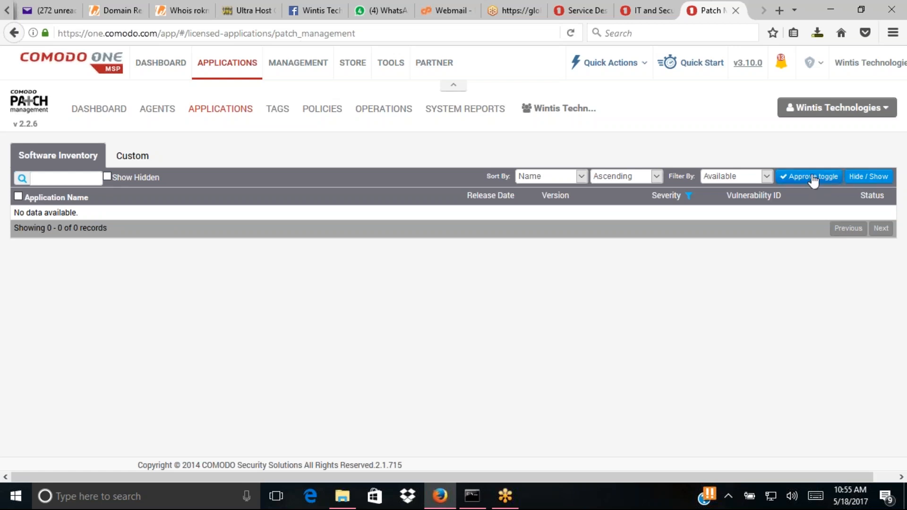
- Try Approve with no application selected, dismiss the error, and switch to the Custom applications list
left_click(786, 183)
left_click(862, 179)
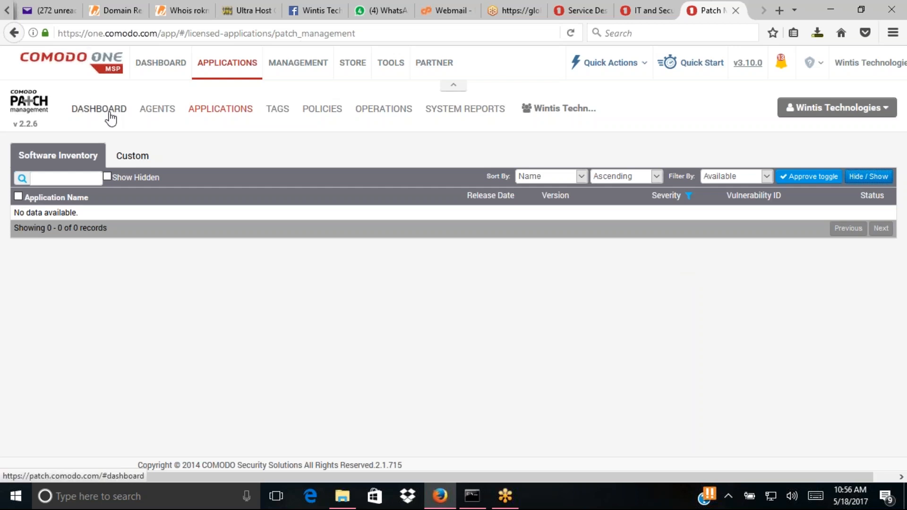
left_click(138, 159)
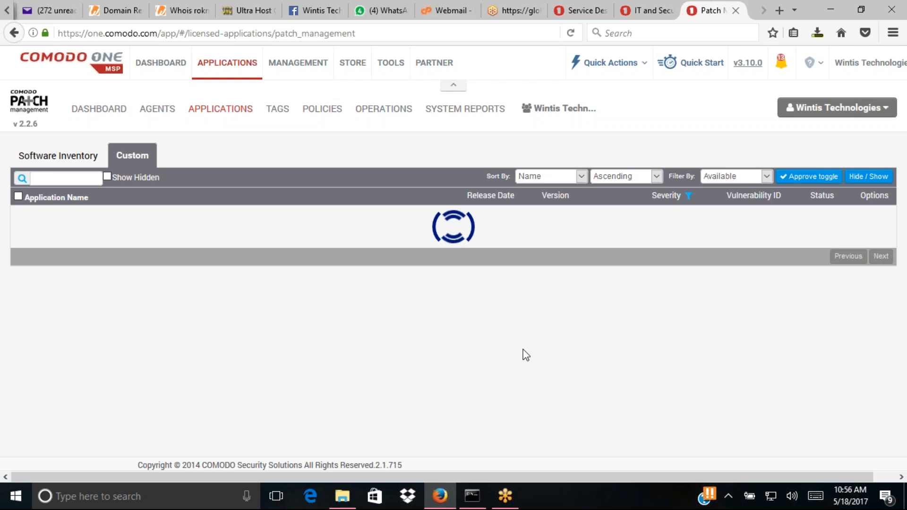
- Approve custom application AdobeAIRInstaller.exe version 24.0.0.180
mouse_move(471, 495)
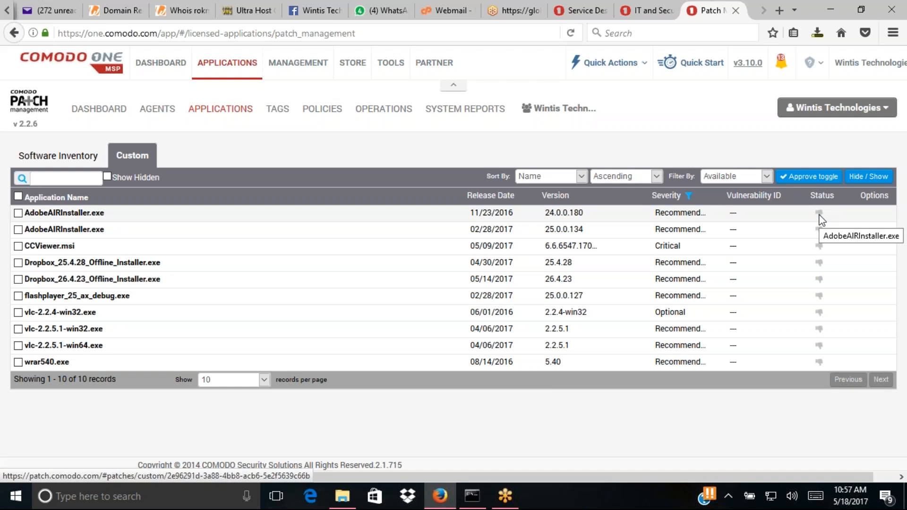
left_click(18, 213)
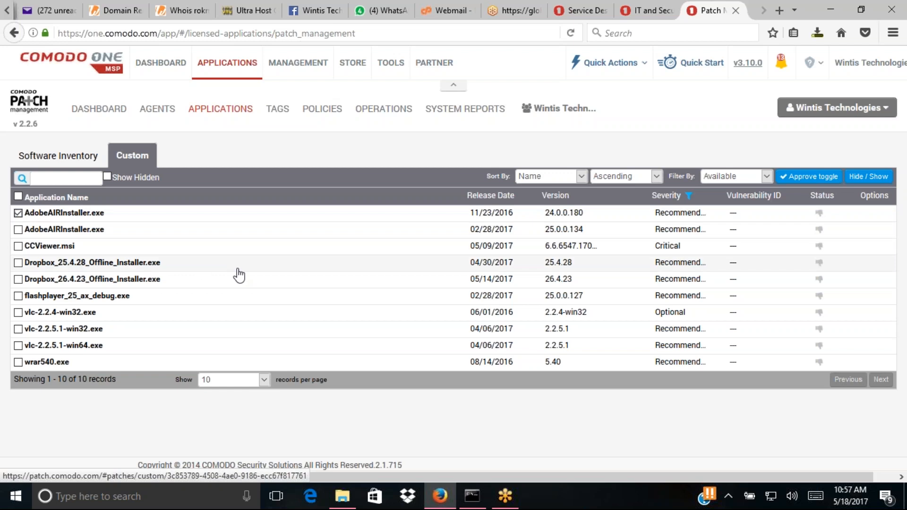
left_click(807, 178)
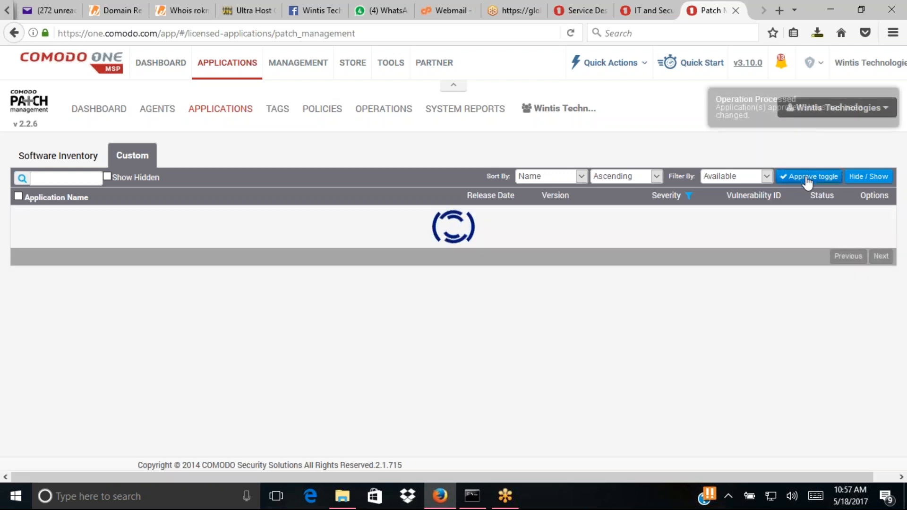
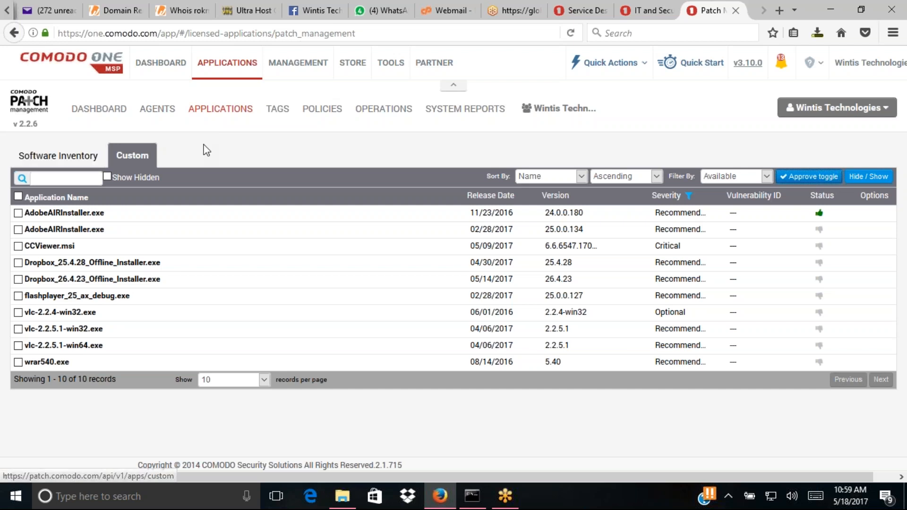
- Switch to the Patch Management Tags list, which has no tags yet
left_click(277, 112)
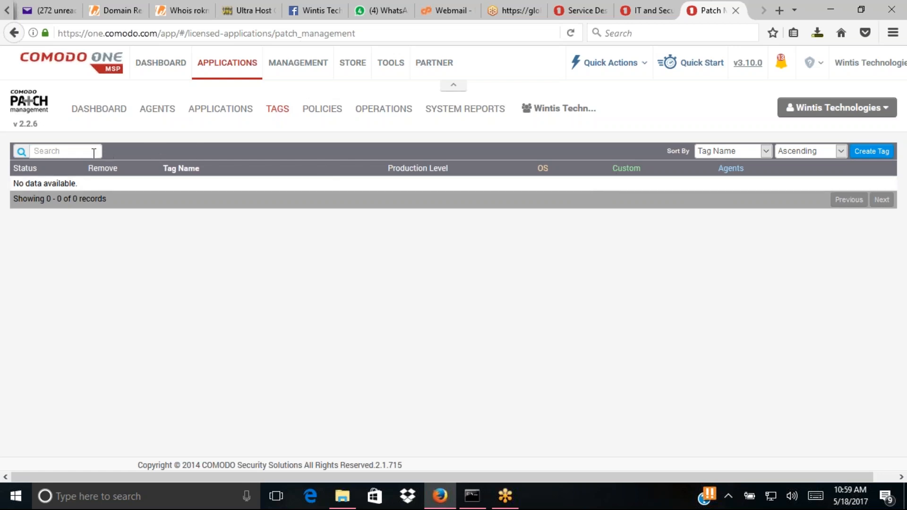
- Create a Production-level tag named 'test'
left_click(870, 153)
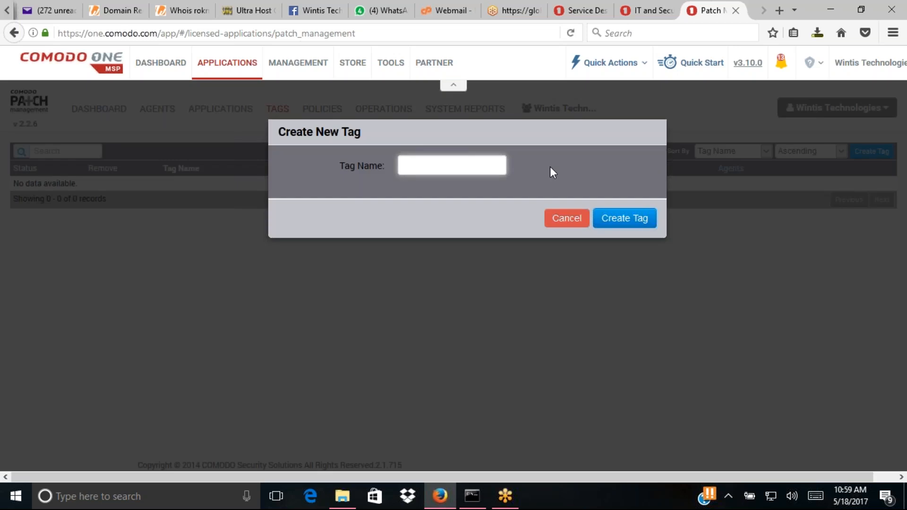
type("test")
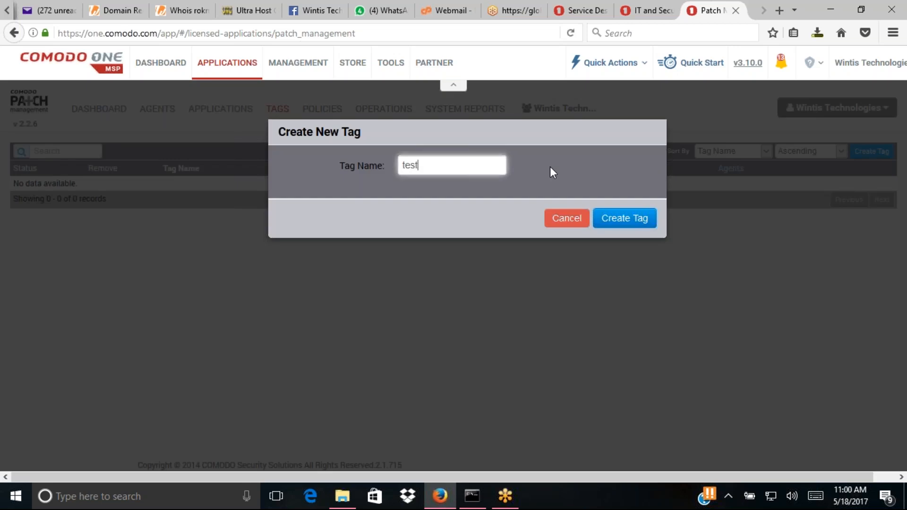
left_click(620, 220)
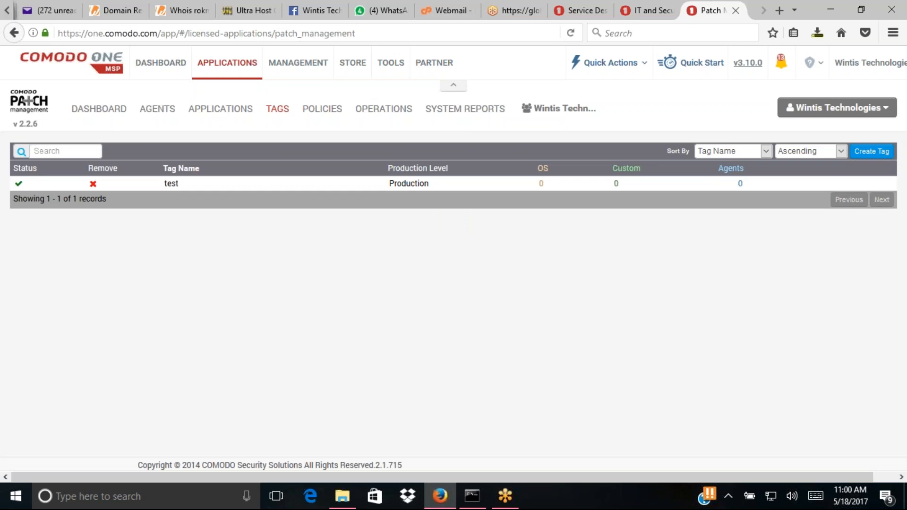
- Open the test tag and add agent LAPTOP-UCD52IHF to it
left_click(16, 184)
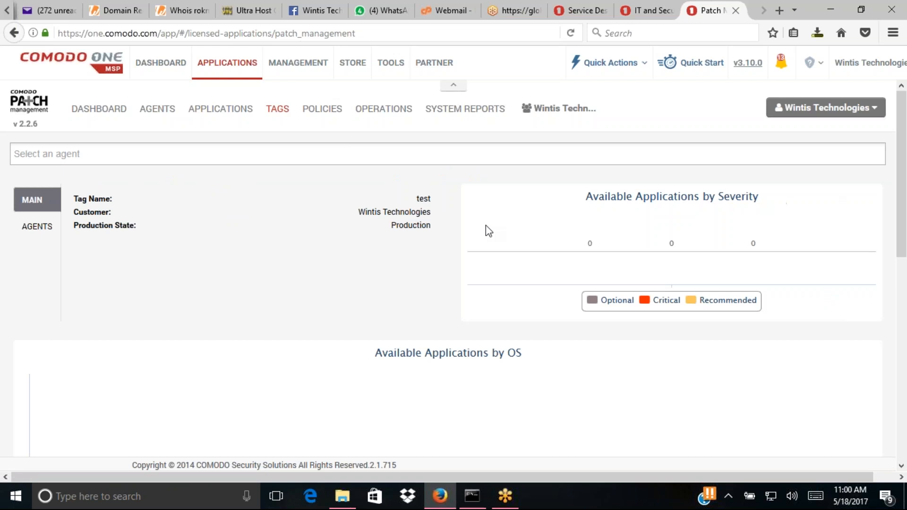
left_click(218, 149)
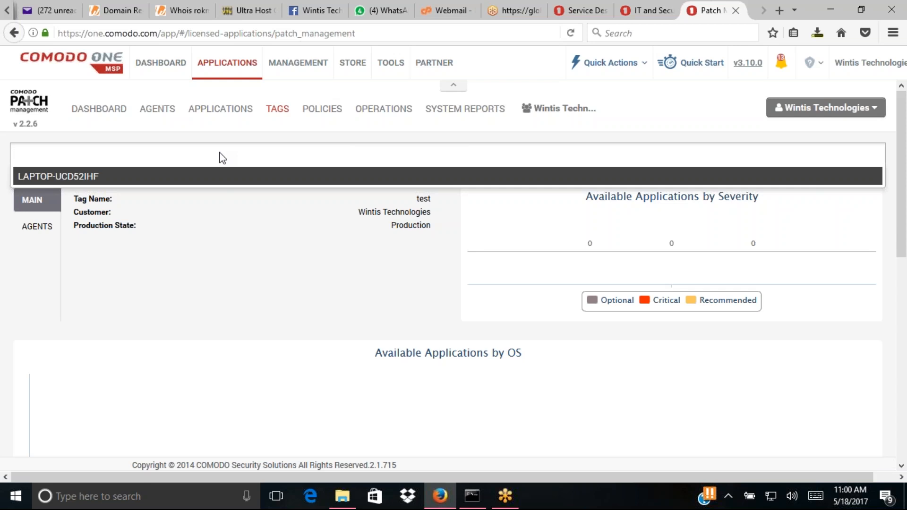
scroll(902, 211, "down", 2)
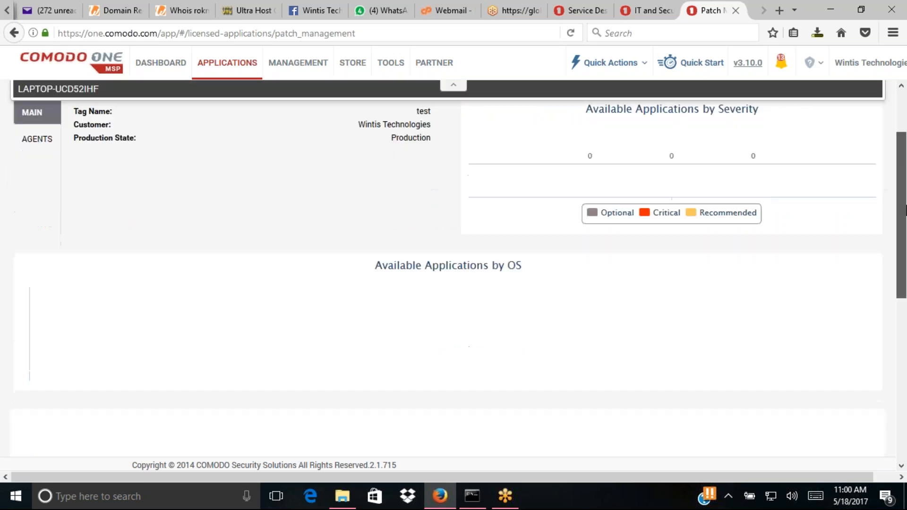
left_click_drag(905, 210, 905, 377)
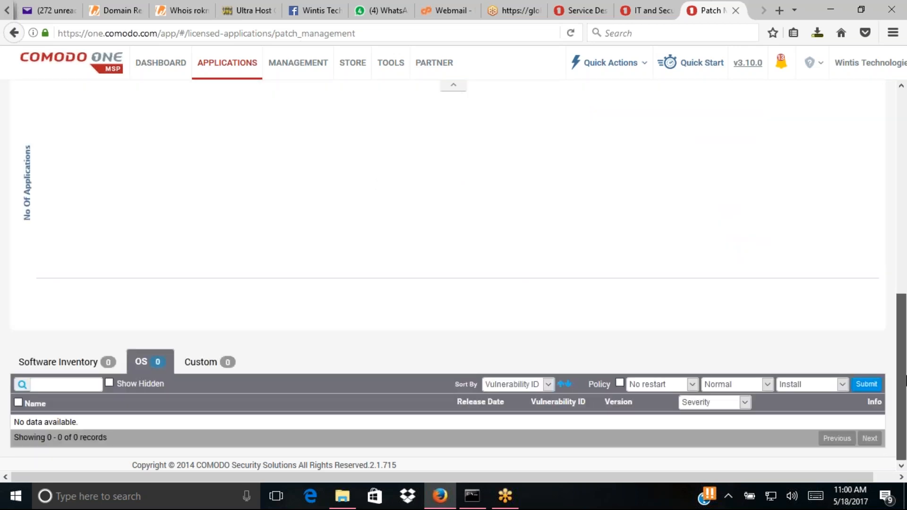
left_click_drag(905, 373, 899, 170)
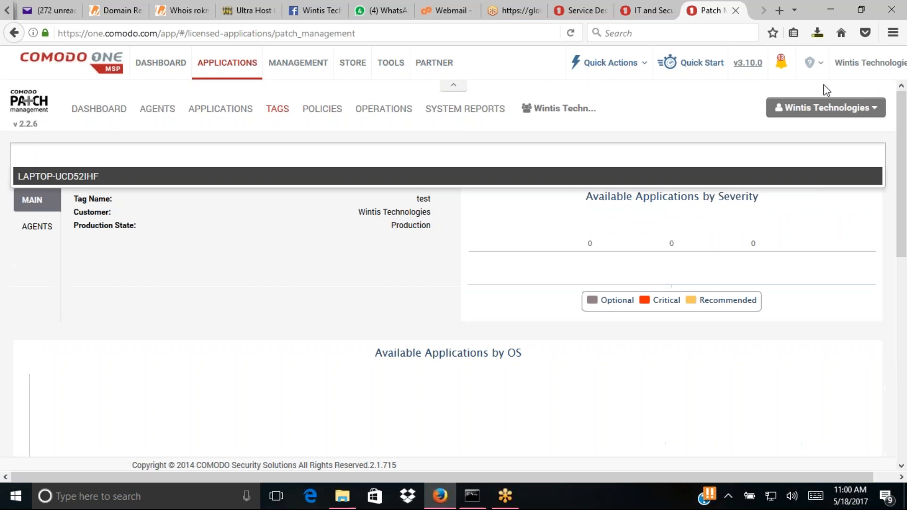
left_click(139, 177)
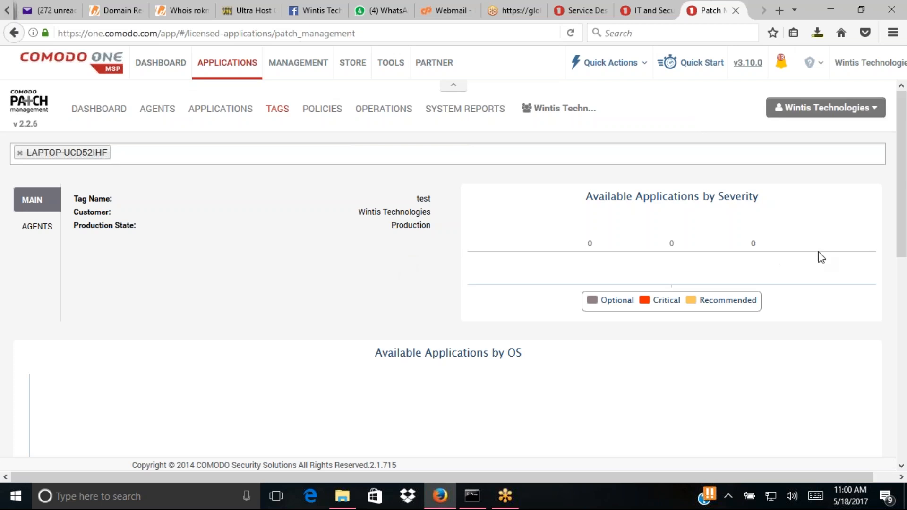
left_click_drag(906, 227, 905, 451)
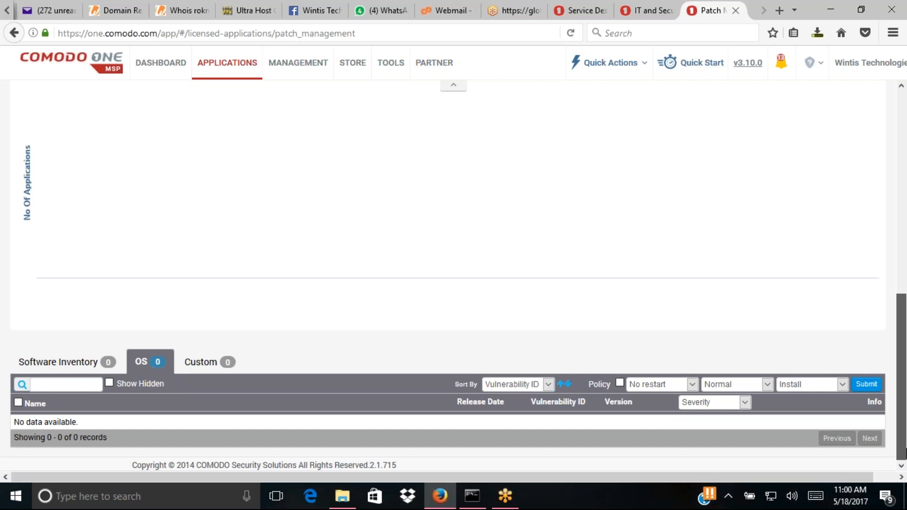
scroll(897, 293, "up", 10)
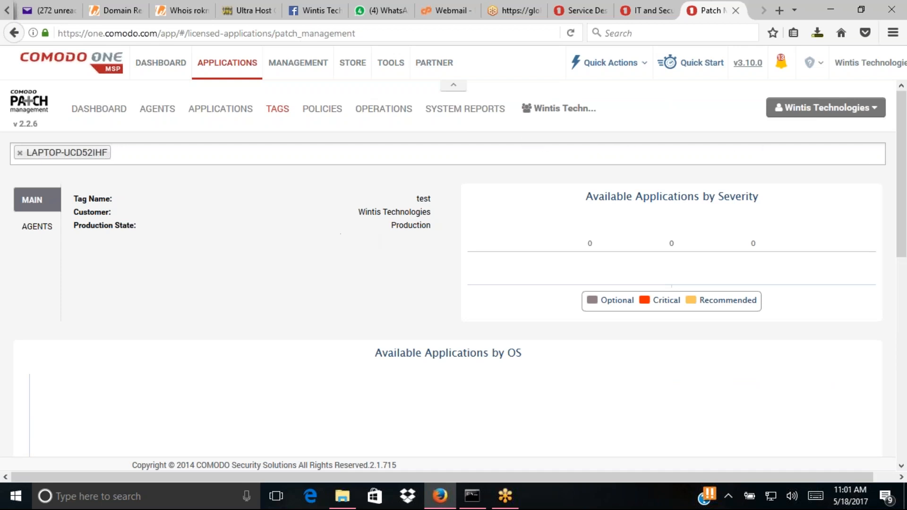
- Reopen the test tag and review its charts: 1 Optional, 1 Critical, 8 Recommended applications
left_click(279, 114)
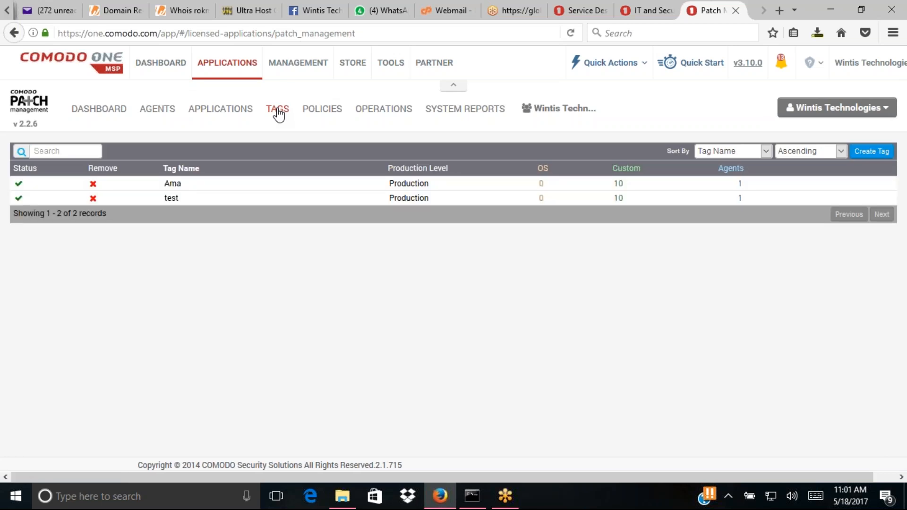
left_click(18, 203)
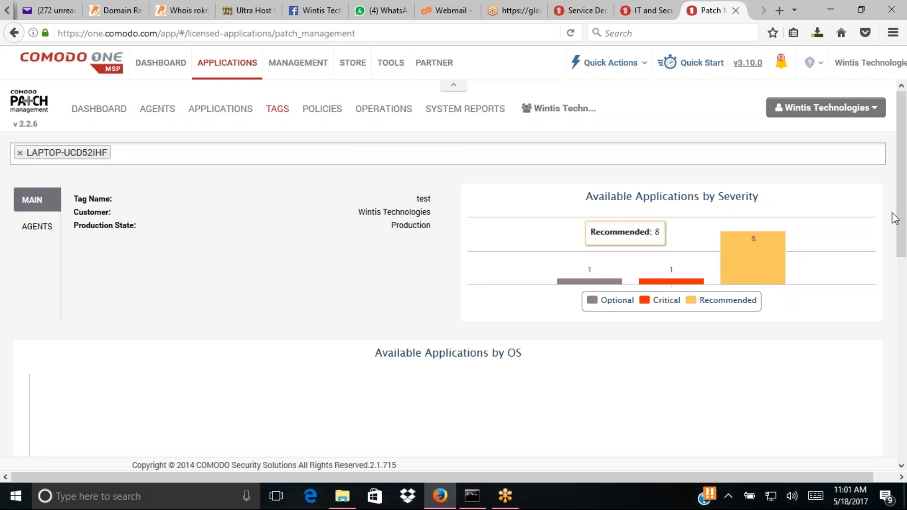
mouse_move(903, 206)
left_mouse_down()
mouse_move(905, 269)
mouse_move(904, 225)
left_mouse_up()
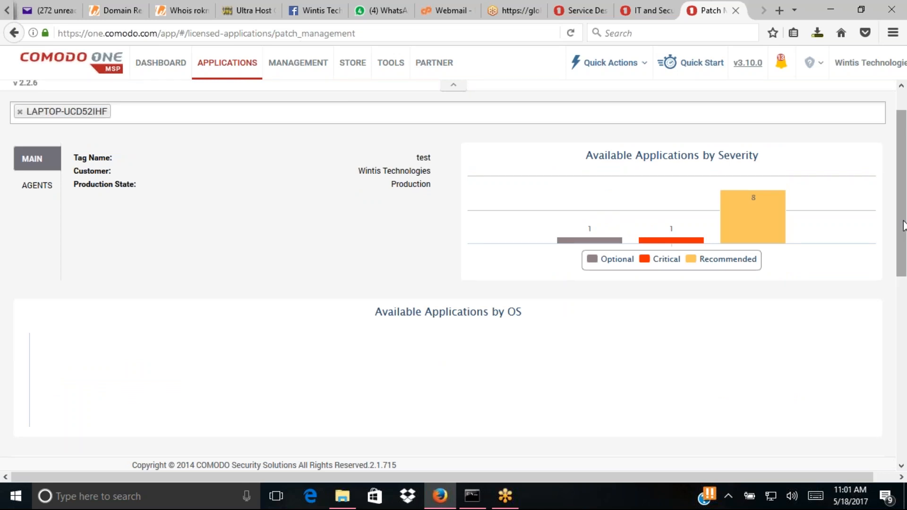
scroll(903, 226, "down", 10)
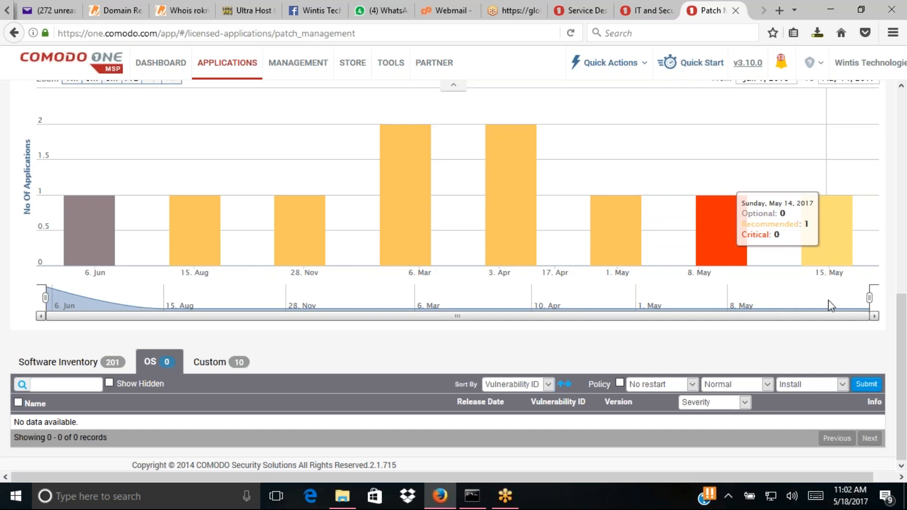
scroll(902, 236, "up", 3)
left_click_drag(903, 237, 904, 99)
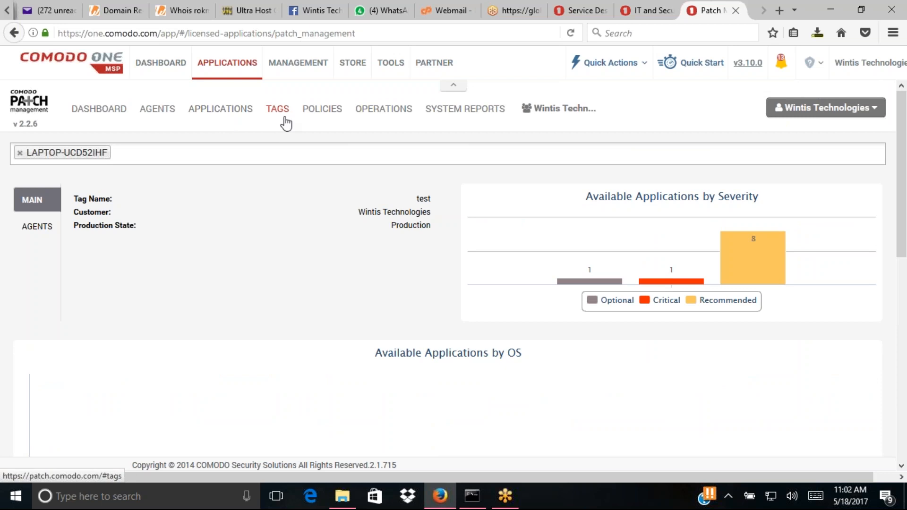
- Start a new patch policy named 'IS Policy'
left_click(322, 109)
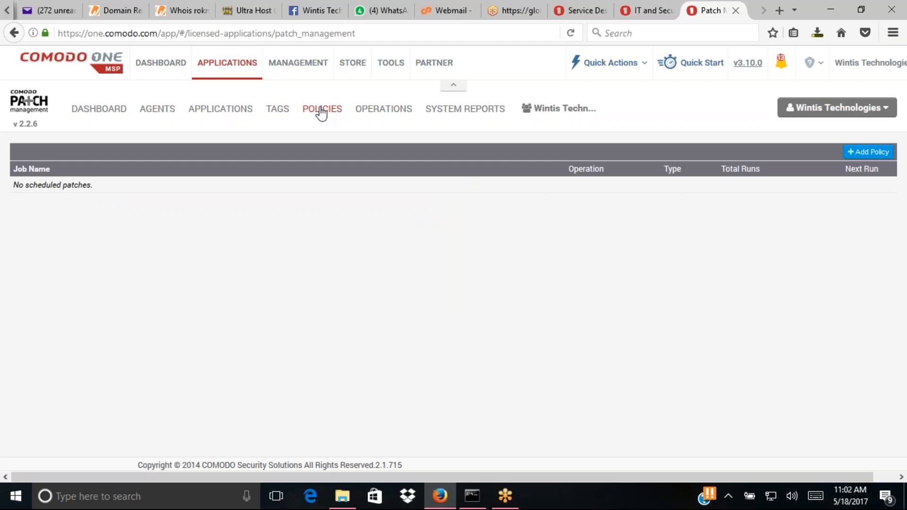
key("XF86AudioRaiseVolume")
left_click(869, 155)
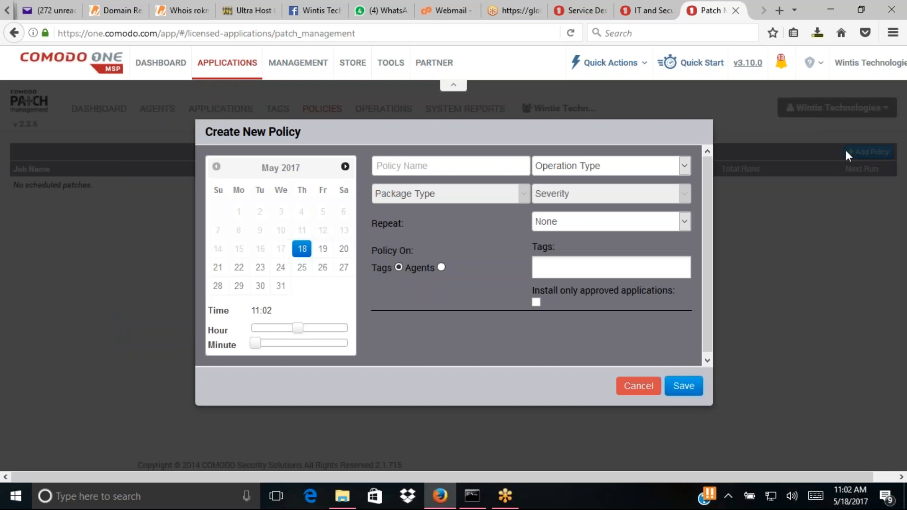
left_click(431, 168)
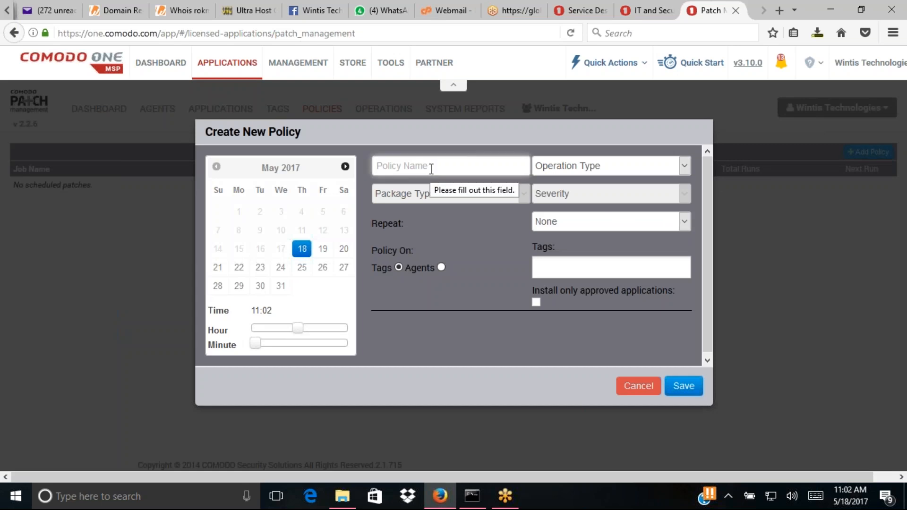
type("IS ")
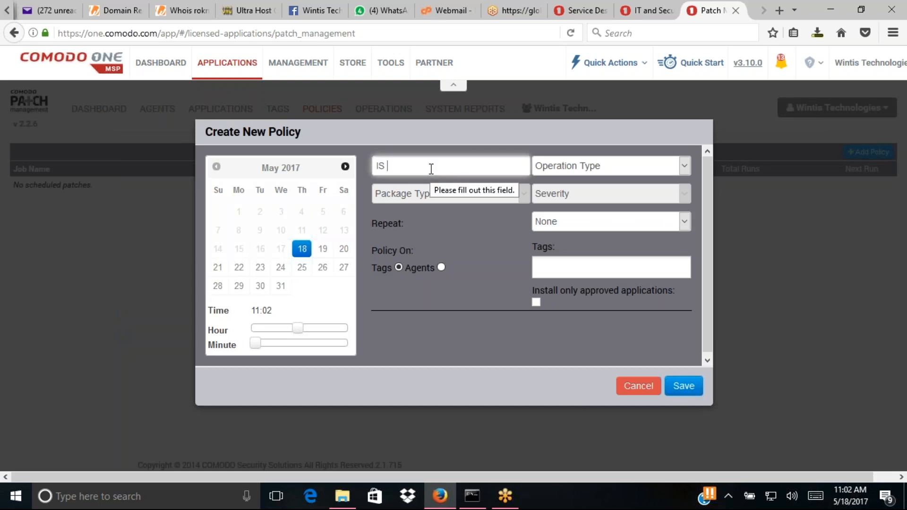
type("Policy")
- Make it an Install policy for Optional OS patches repeating every week
left_click(588, 170)
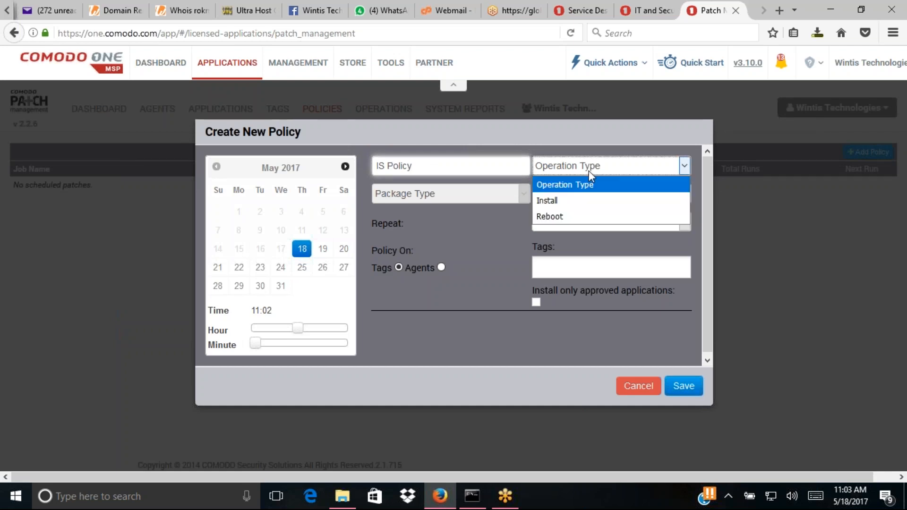
left_click(568, 202)
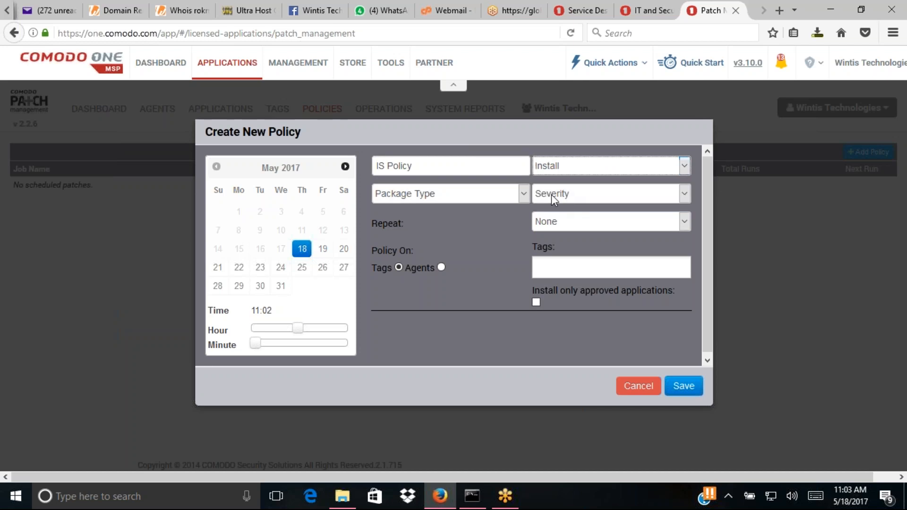
left_click(457, 196)
left_click(417, 232)
left_click(602, 195)
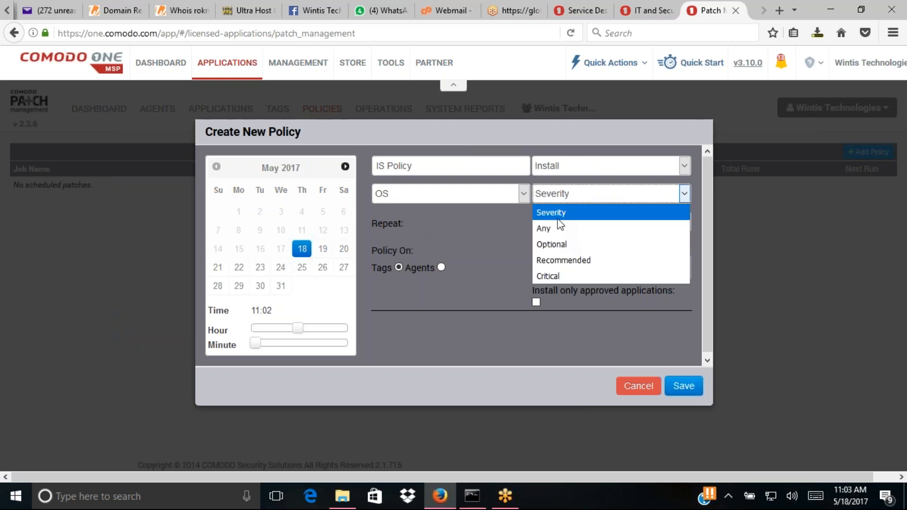
left_click(568, 213)
left_click(568, 198)
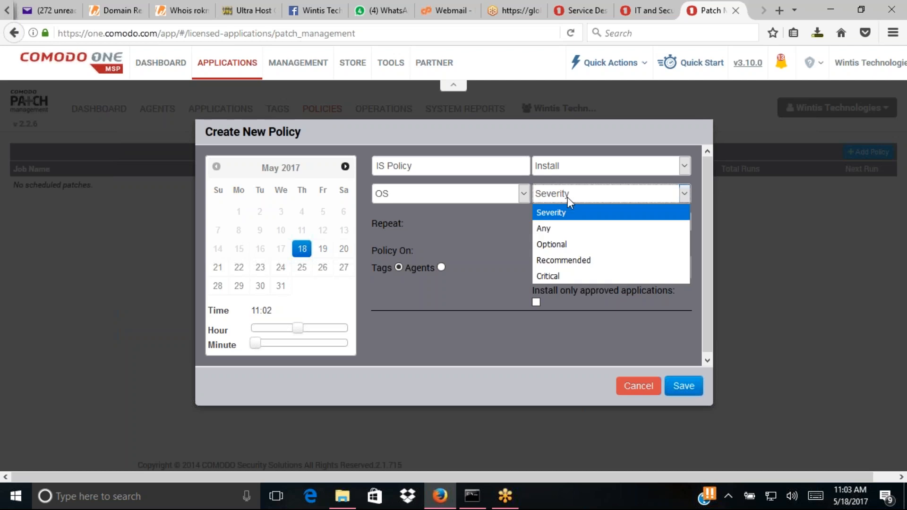
left_click(563, 246)
left_click(570, 231)
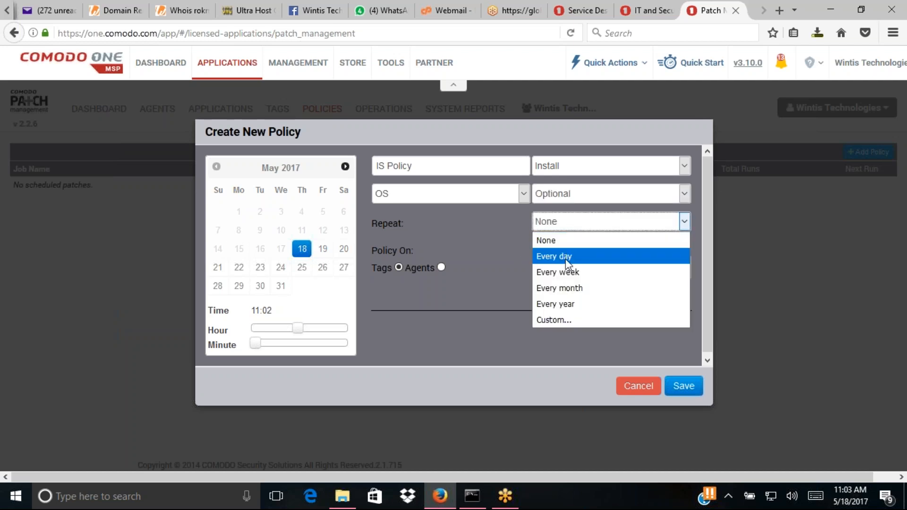
left_click(567, 265)
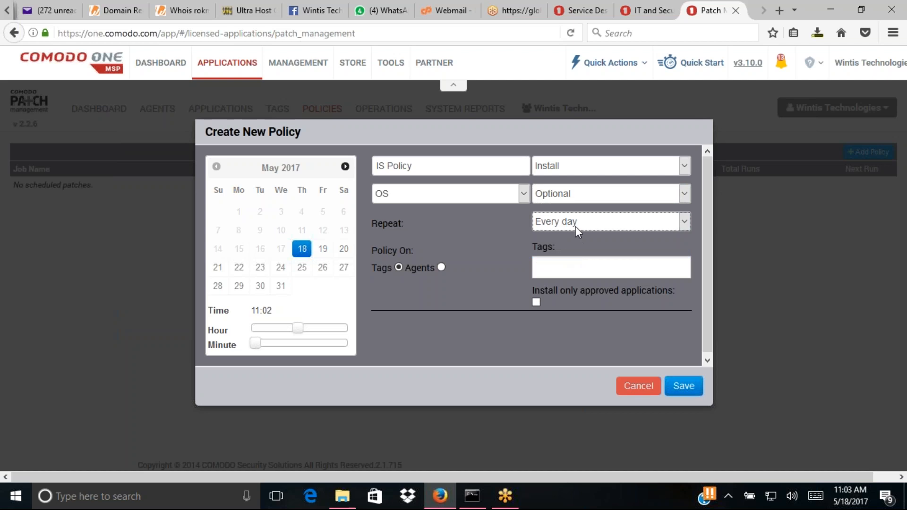
left_click(576, 227)
left_click(569, 276)
- Apply an existing tag to the policy and set May 19 as the start date
left_click(572, 271)
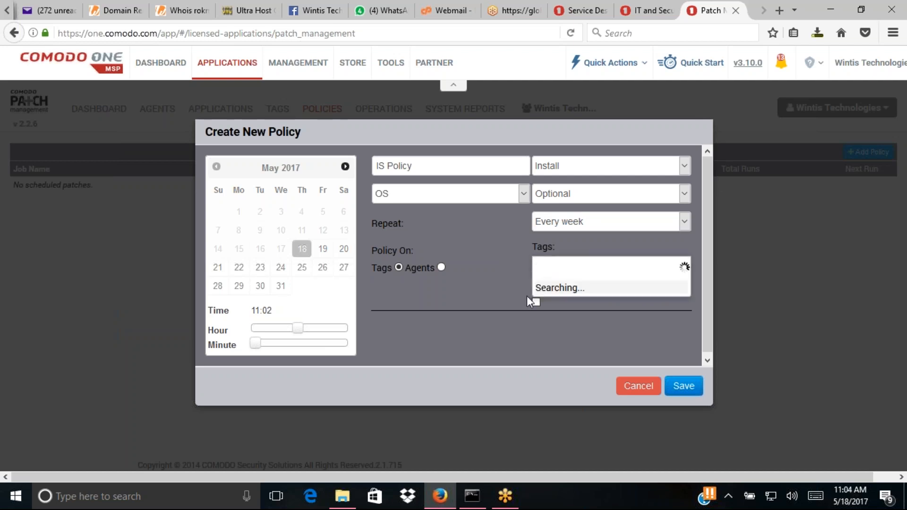
left_click(546, 306)
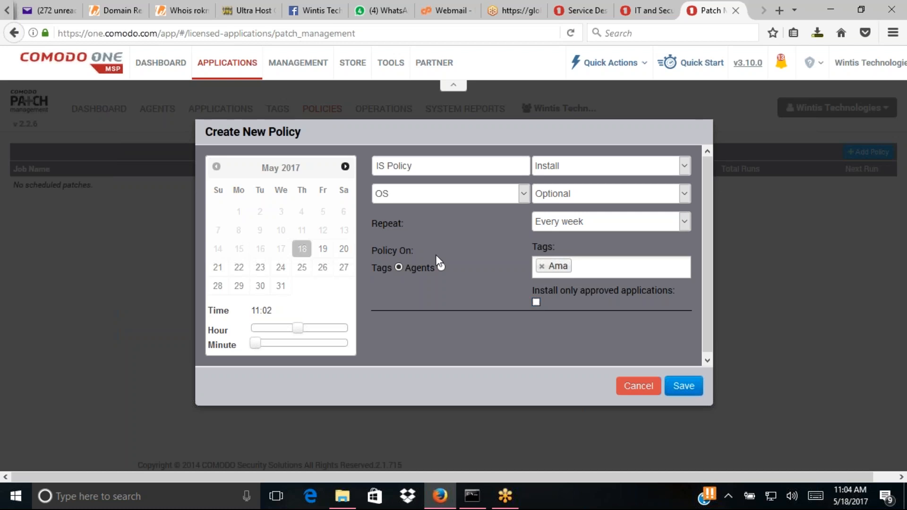
left_click(323, 251)
left_click(323, 251)
- Save the IS Policy, then review LAPTOP-UCD52IHF's failed flashplayer install and open its application page
left_click(678, 388)
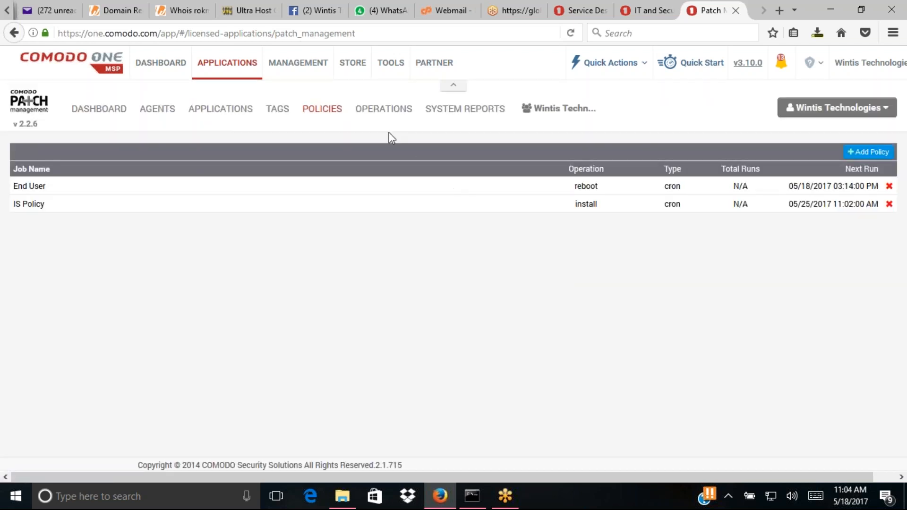
left_click(371, 110)
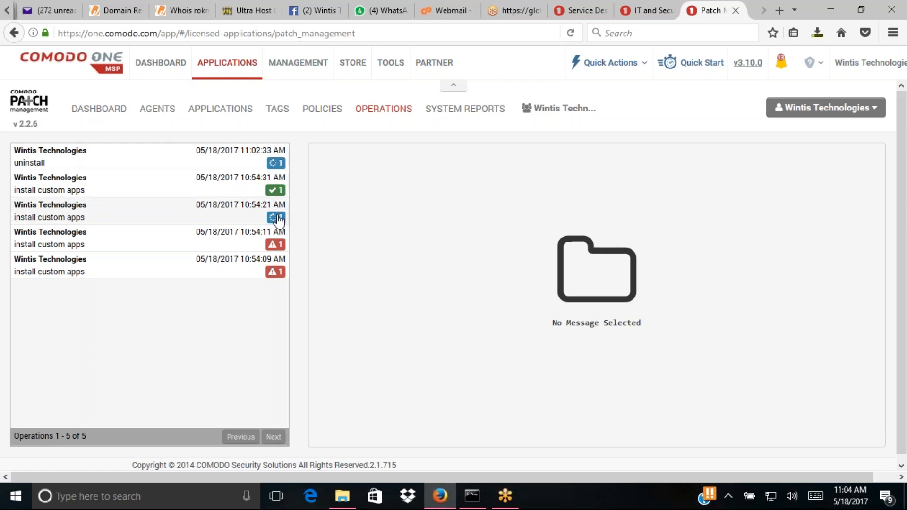
left_click(280, 246)
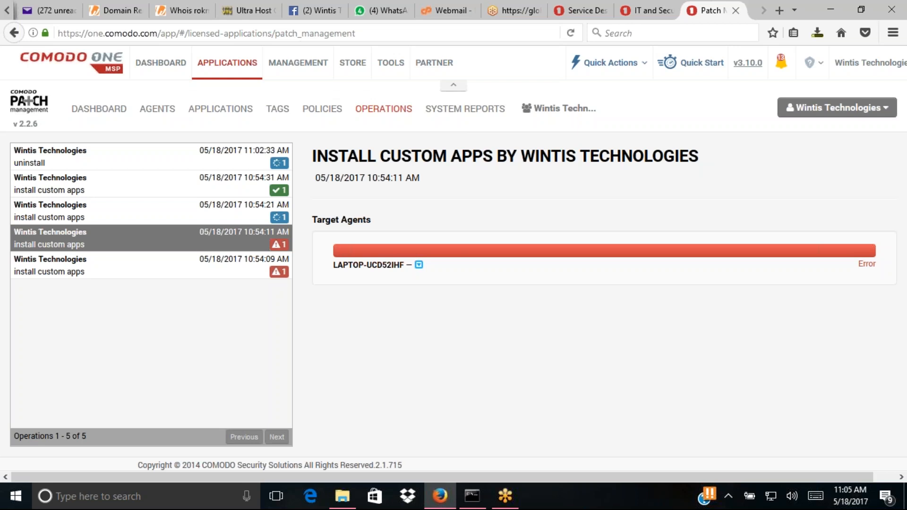
left_click(419, 265)
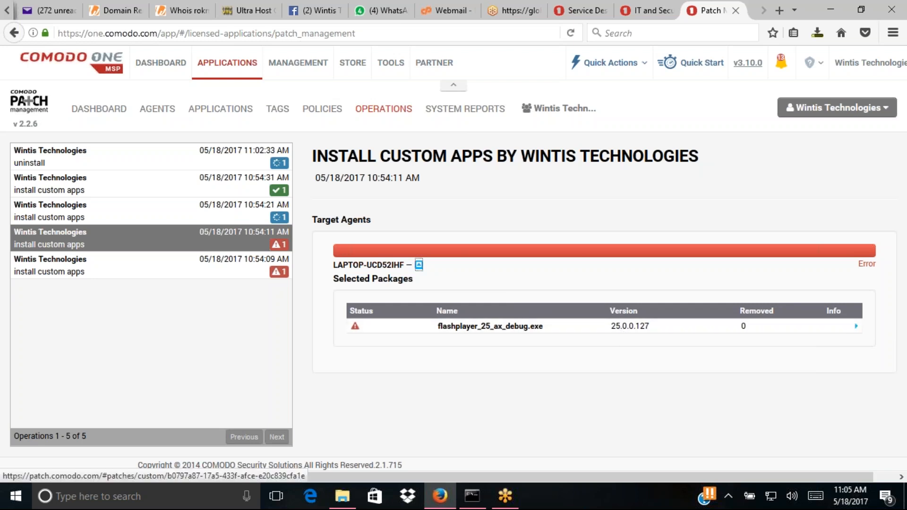
left_click(518, 326)
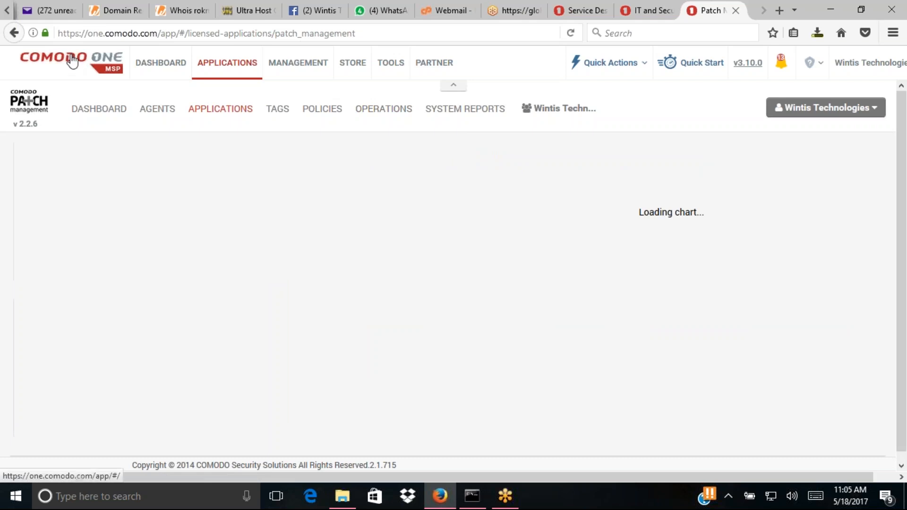
- Return to the operations list and view the OS system report for LAPTOP-UCD52IHF
left_click(16, 34)
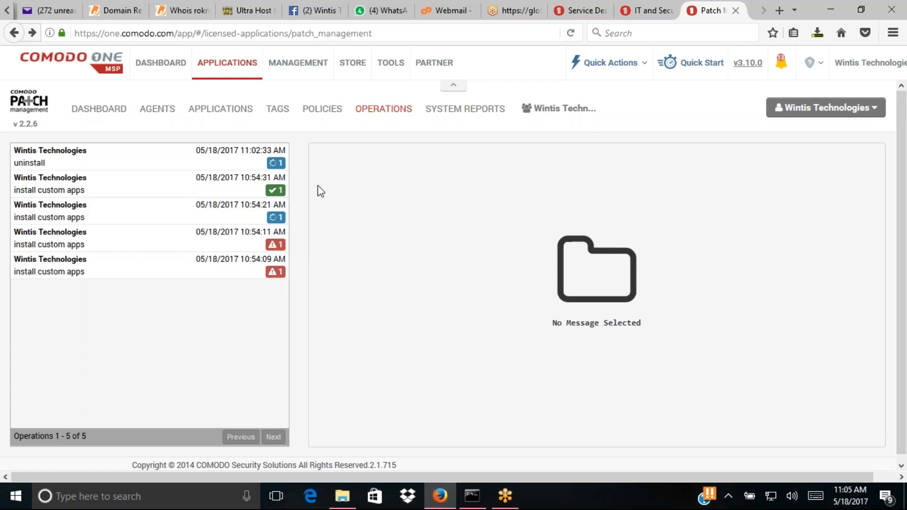
left_click(457, 121)
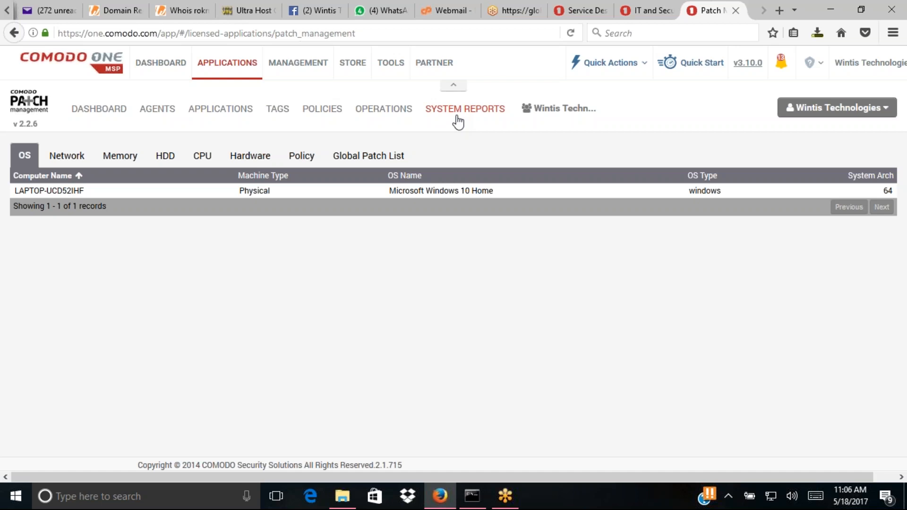
- View the laptop's Network, Memory, HDD and CPU reports in turn
left_click(55, 163)
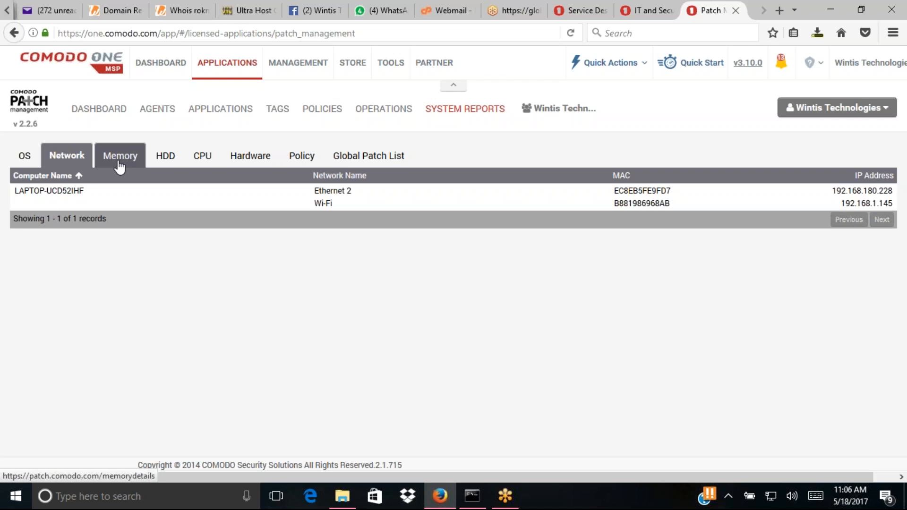
left_click(119, 163)
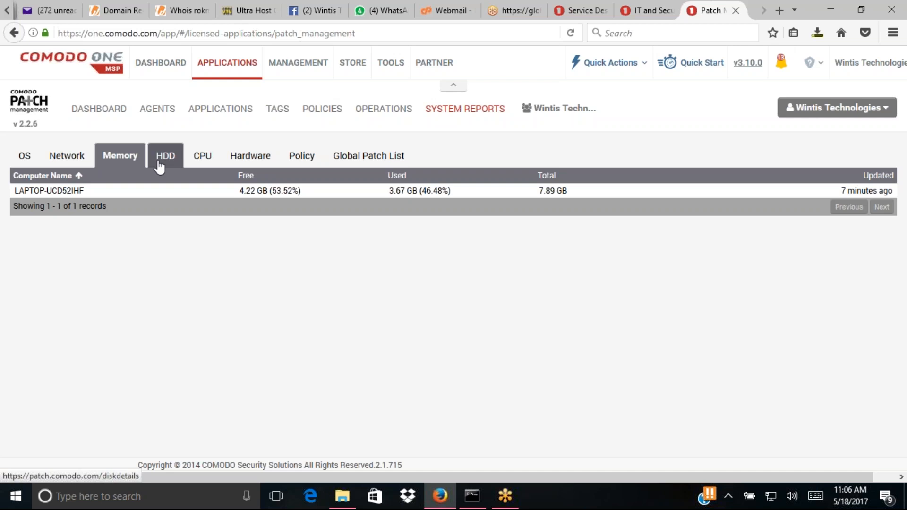
left_click(158, 163)
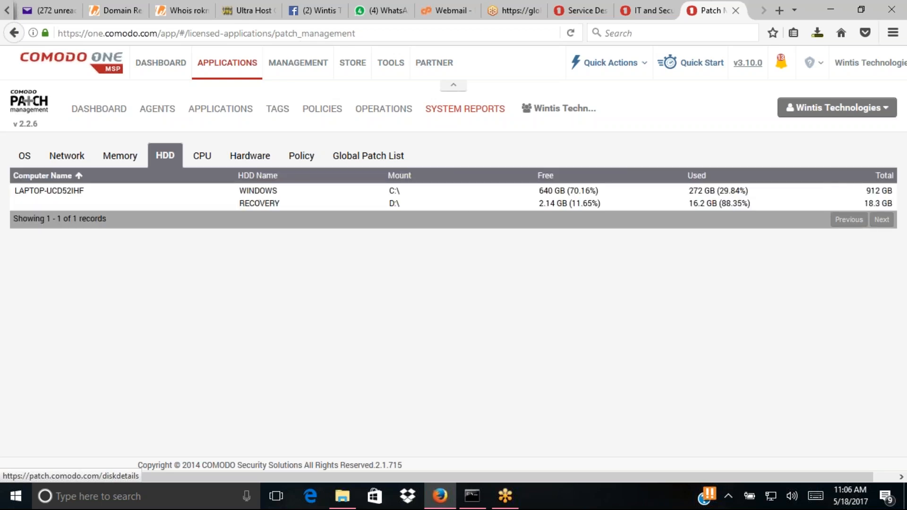
left_click(203, 160)
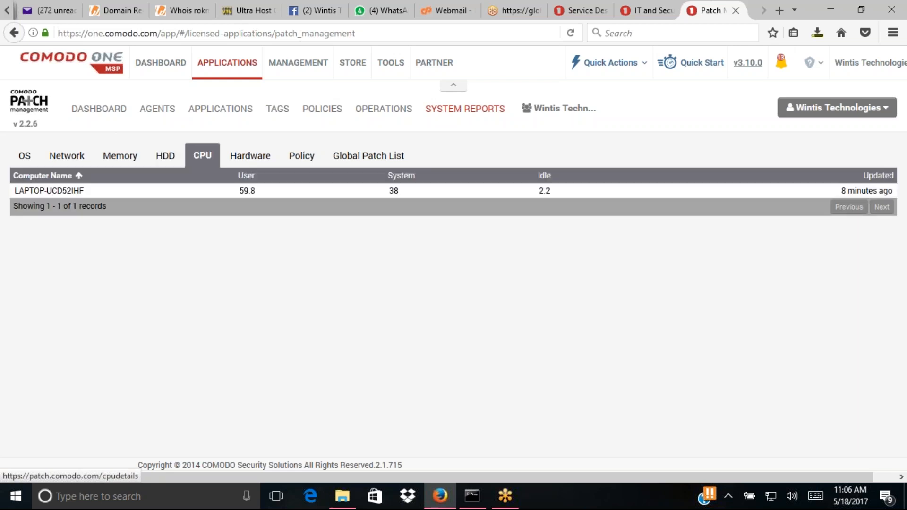
left_click(258, 161)
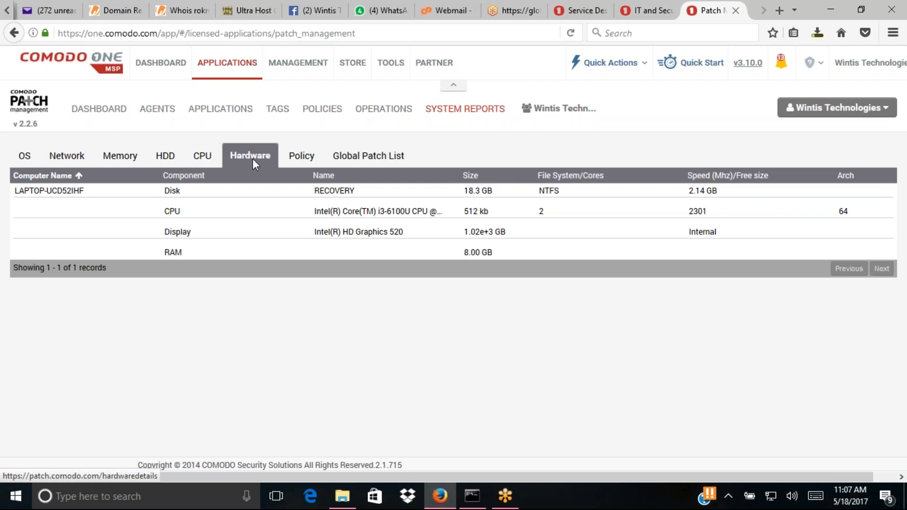
left_click(206, 161)
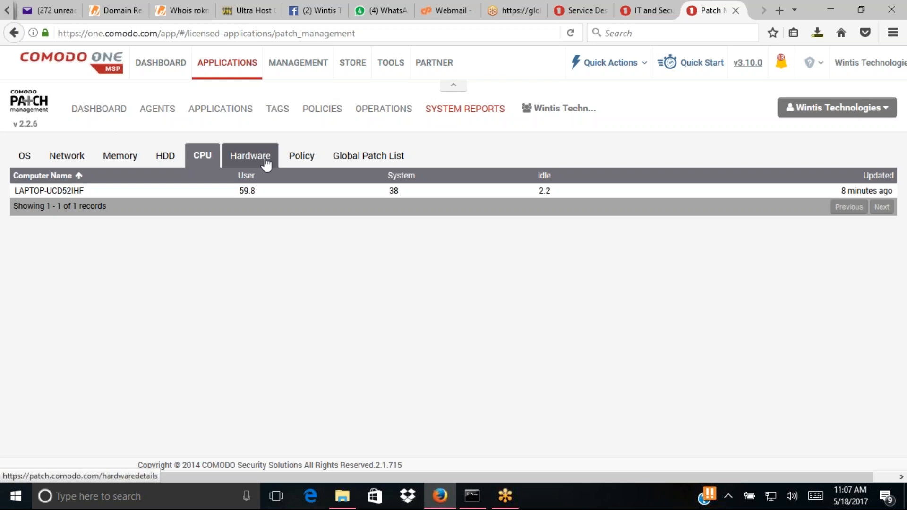
mouse_move(343, 495)
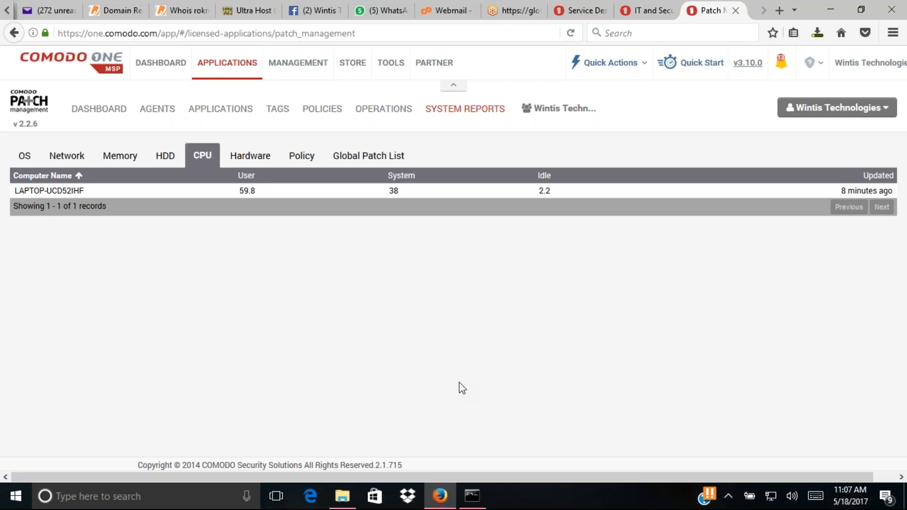
left_click(862, 11)
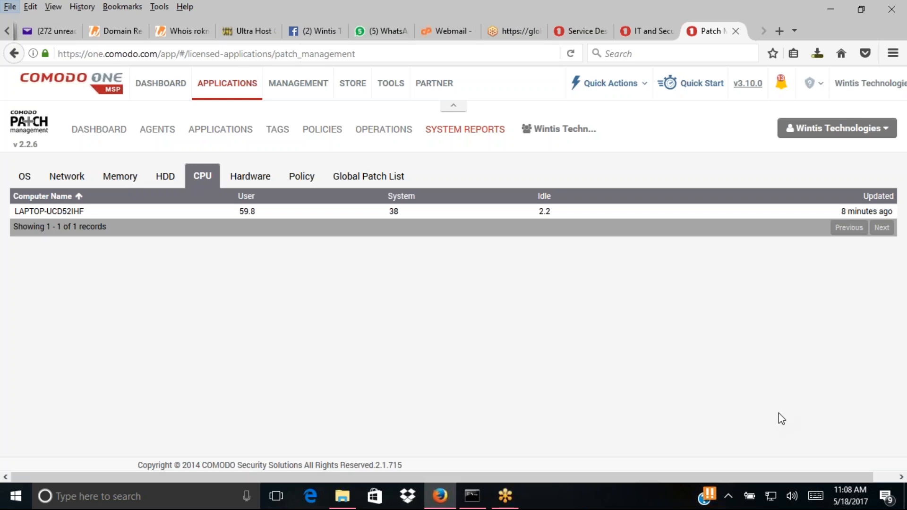
left_click(887, 129)
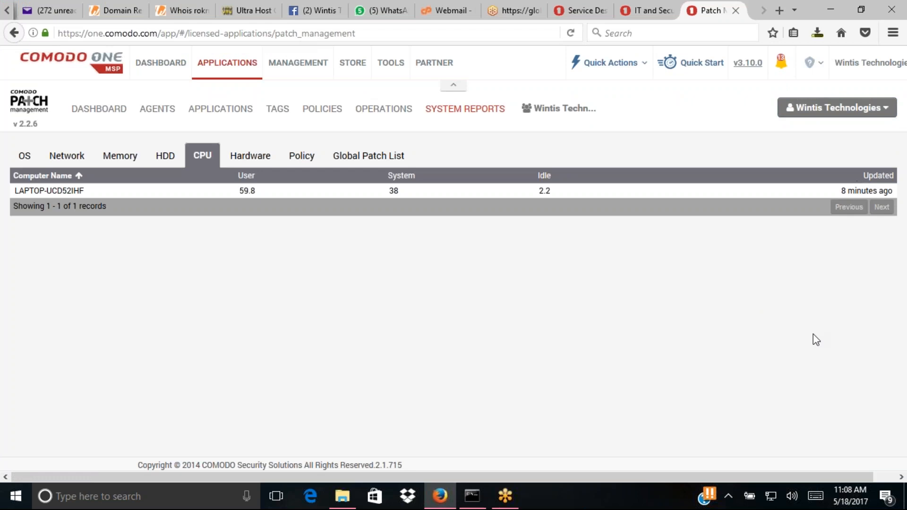